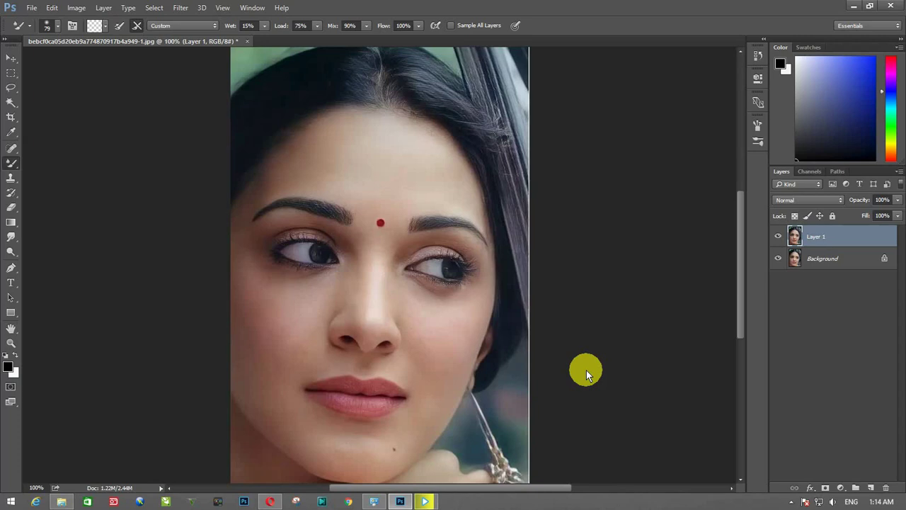
# Step: Zoom in to inspect the skin, then browse the Filter menu's Blur options
pyautogui.hotkey('ctrl', '+')
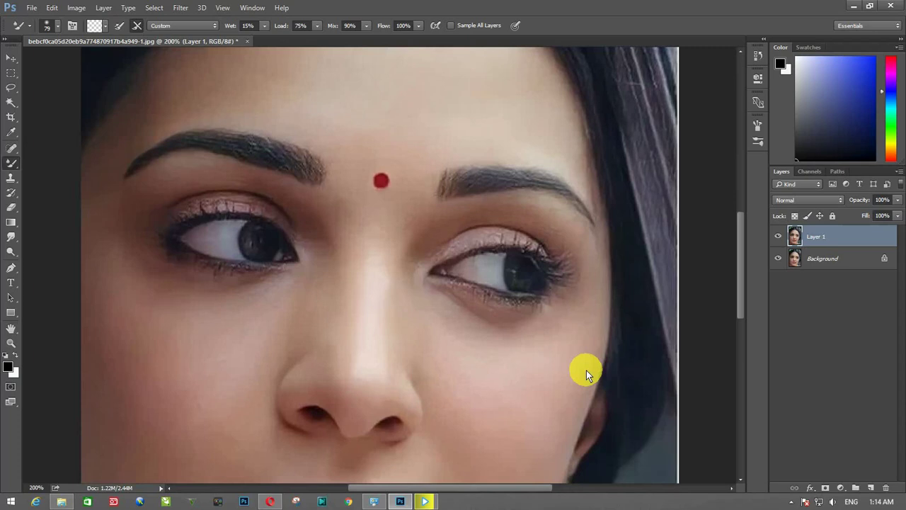
pyautogui.hotkey('ctrl', '-')
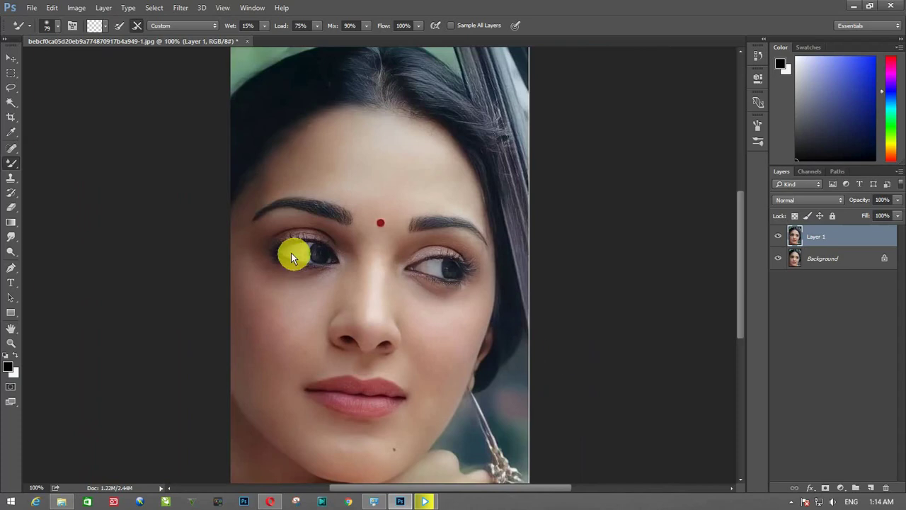
pyautogui.click(180, 8)
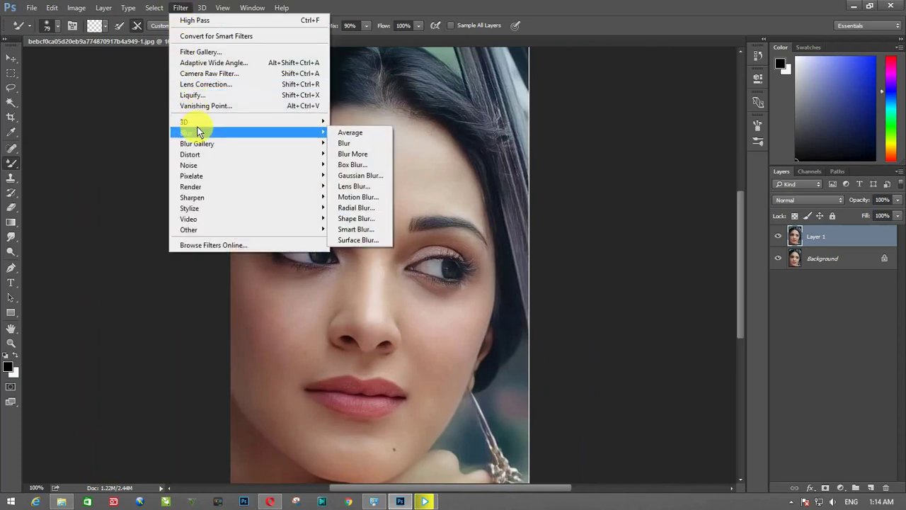
# Step: In Camera Raw, set Exposure +0.30, Highlights -4, Shadows -10, Whites -10, Blacks -8, and raise Vibrance slightly
pyautogui.click(210, 74)
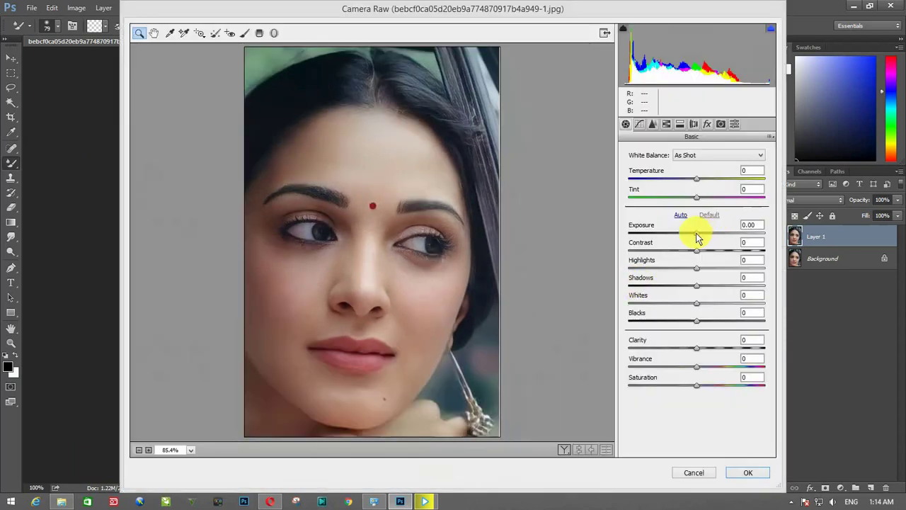
pyautogui.moveTo(698, 237); pyautogui.dragTo(700, 233)
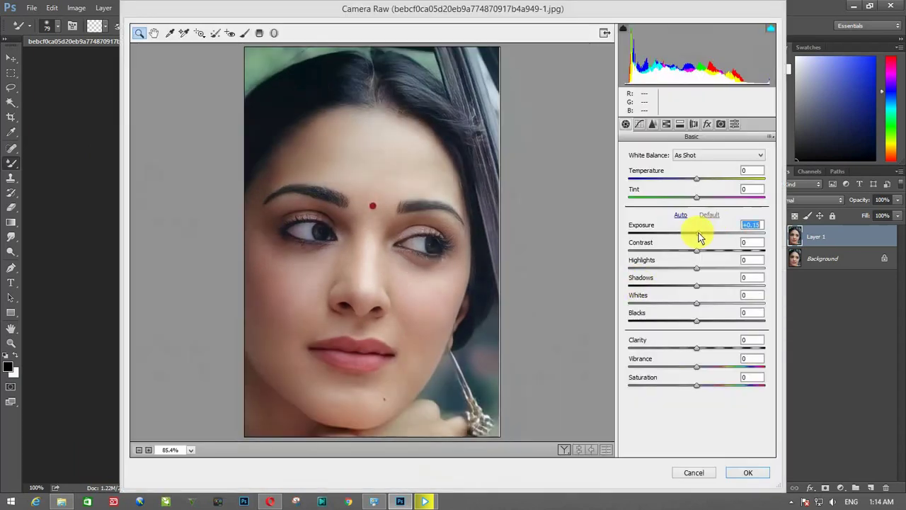
pyautogui.click(698, 268)
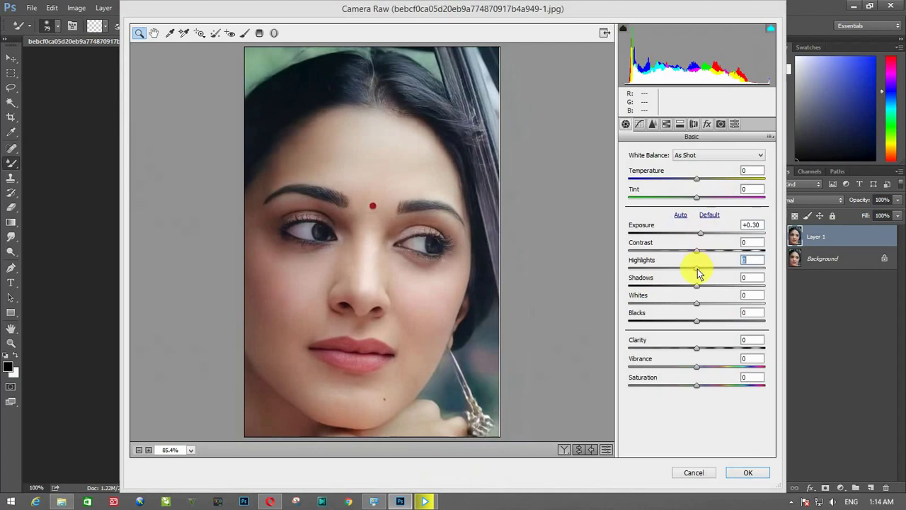
pyautogui.moveTo(697, 269); pyautogui.dragTo(691, 320)
pyautogui.click(695, 303)
pyautogui.click(698, 320)
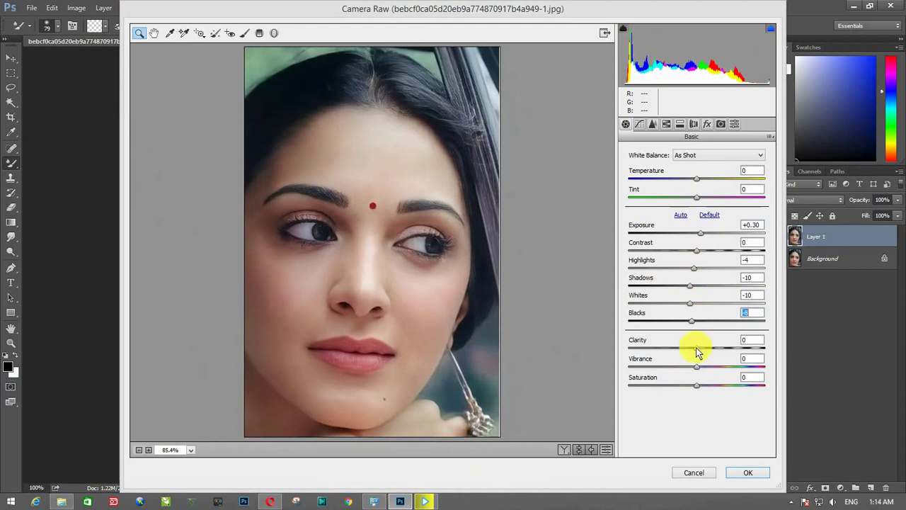
pyautogui.moveTo(696, 366); pyautogui.dragTo(699, 367)
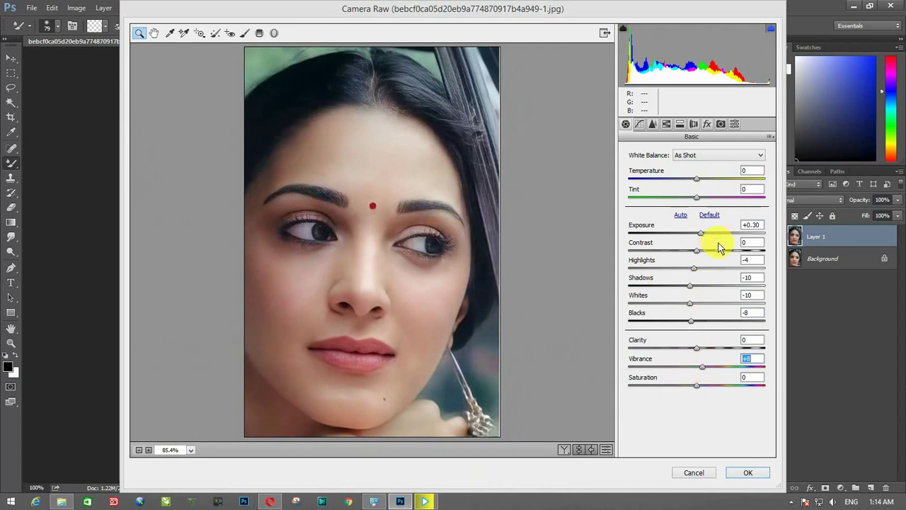
pyautogui.click(651, 125)
# Step: On the tone curve, raise highlights and lights and darken the shadows
pyautogui.click(640, 126)
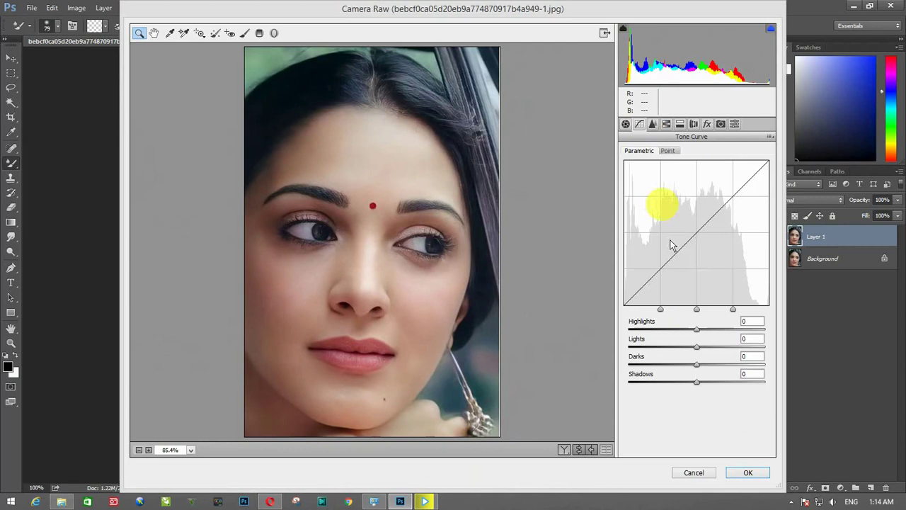
pyautogui.click(697, 381)
pyautogui.moveTo(697, 380); pyautogui.dragTo(691, 380)
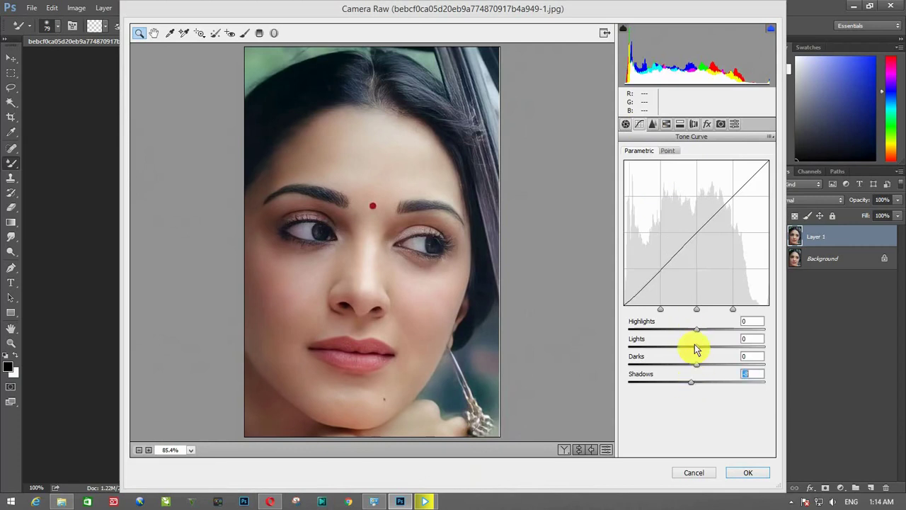
pyautogui.moveTo(696, 330)
pyautogui.mouseDown()
pyautogui.moveTo(704, 335)
pyautogui.moveTo(699, 365)
pyautogui.mouseUp()
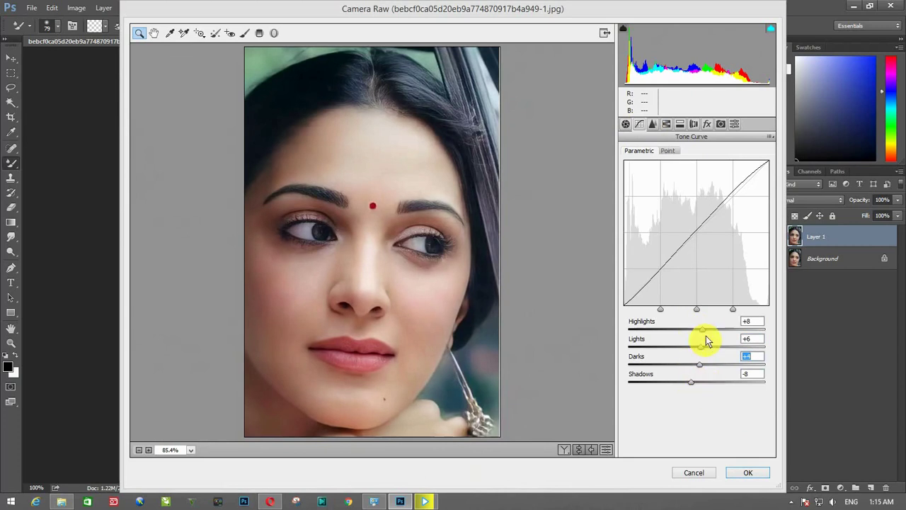
# Step: Set HSL Reds saturation +7 and Oranges luminance +14, then apply Camera Raw
pyautogui.click(680, 124)
pyautogui.click(665, 127)
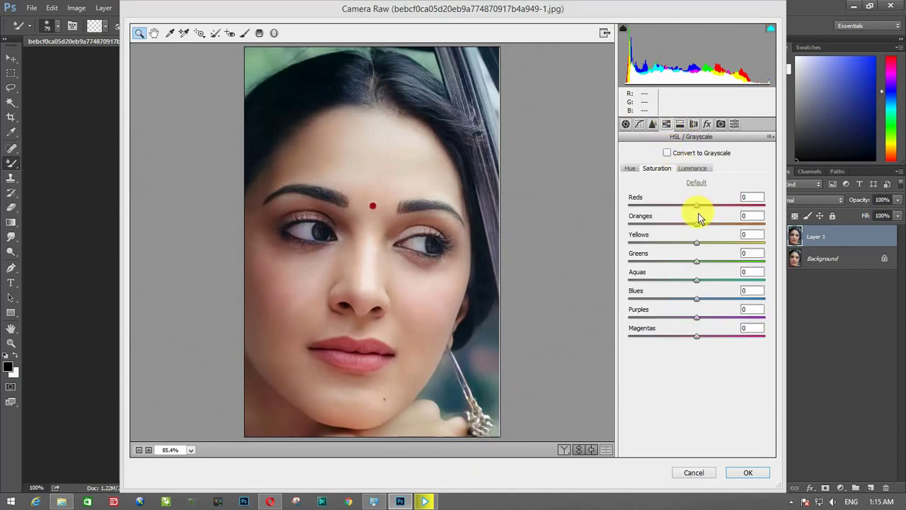
pyautogui.moveTo(697, 206); pyautogui.dragTo(687, 225)
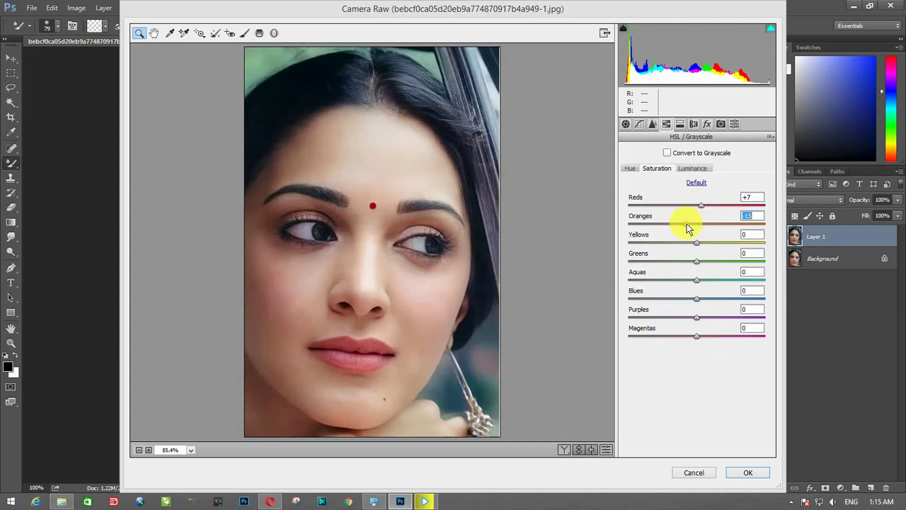
pyautogui.click(690, 168)
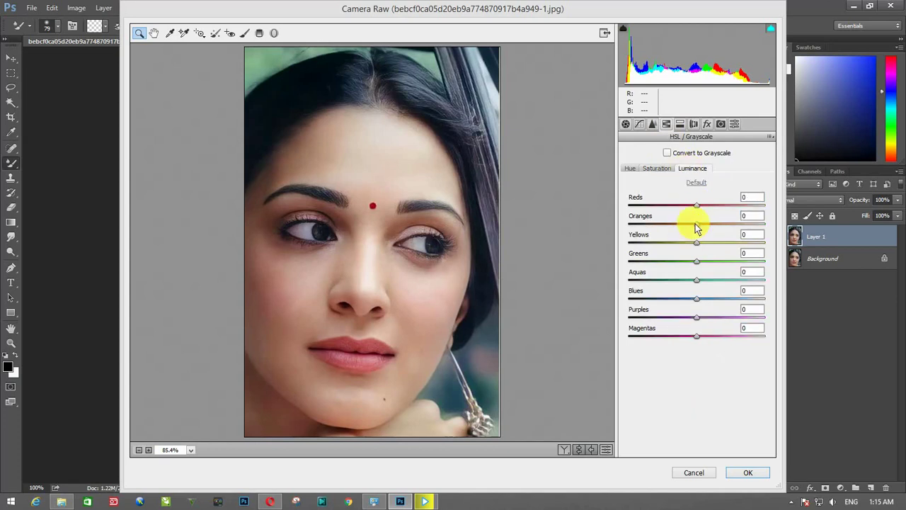
pyautogui.moveTo(696, 224); pyautogui.dragTo(707, 223)
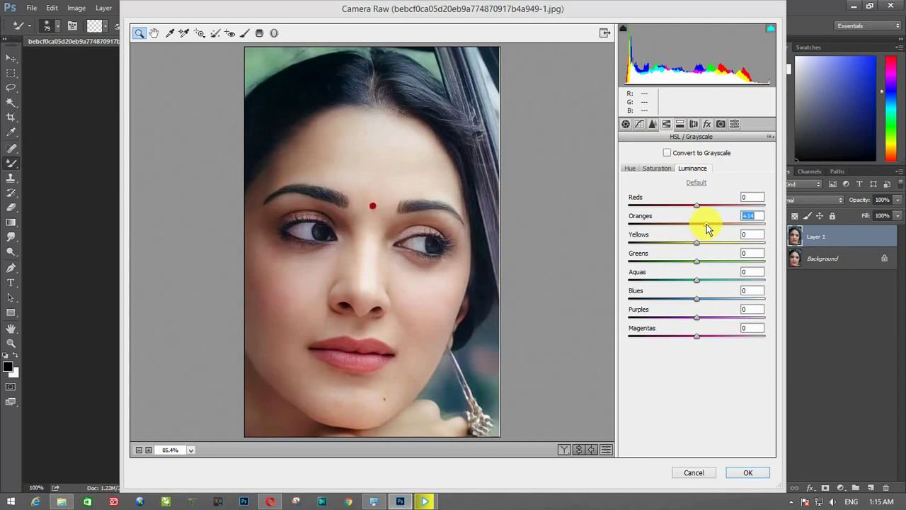
pyautogui.click(744, 474)
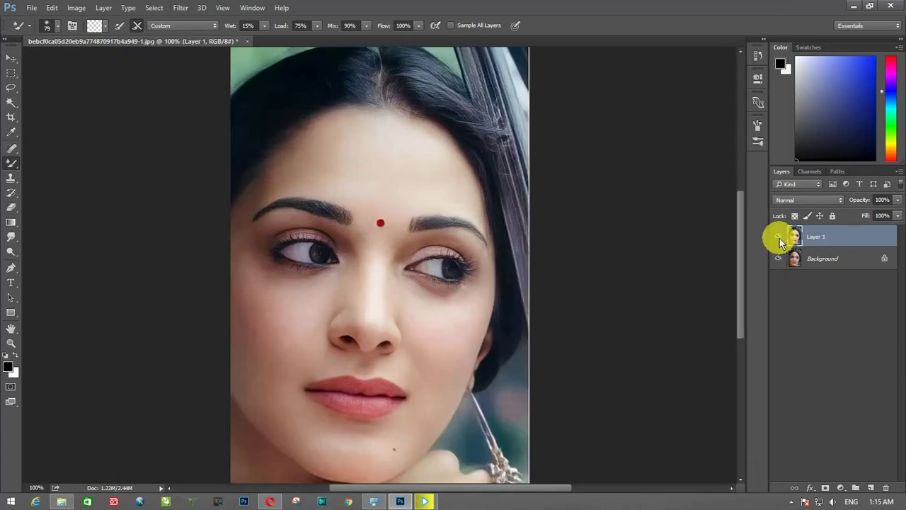
# Step: Toggle Layer 1's visibility to compare with the original, then duplicate it as Layer 1 copy
pyautogui.click(778, 237)
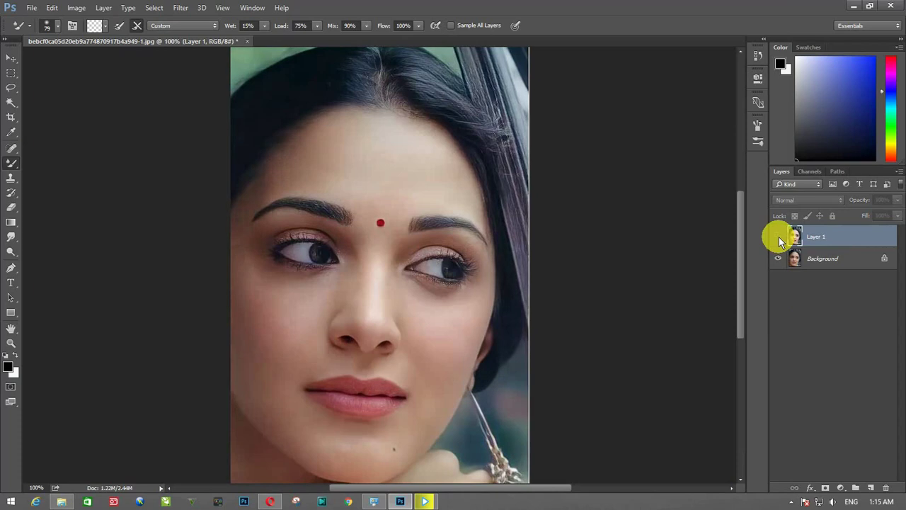
pyautogui.click(779, 235)
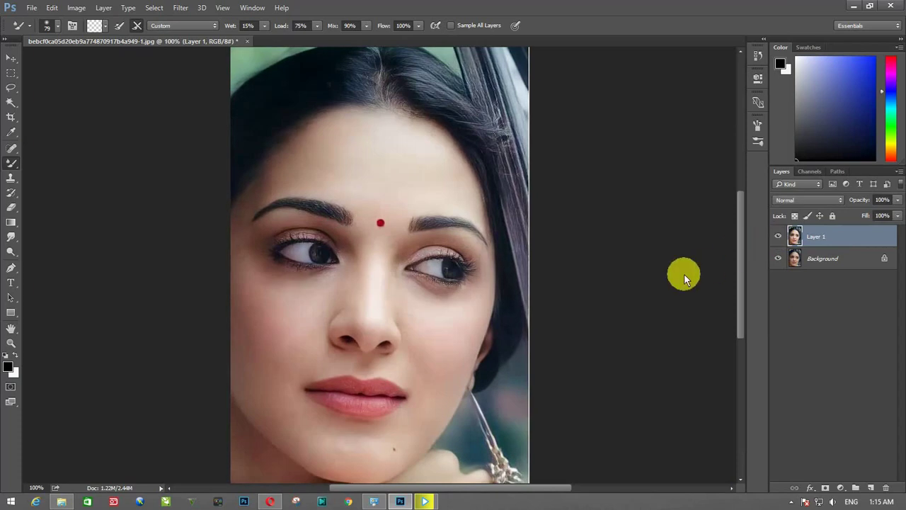
pyautogui.hotkey('ctrl', 'j')
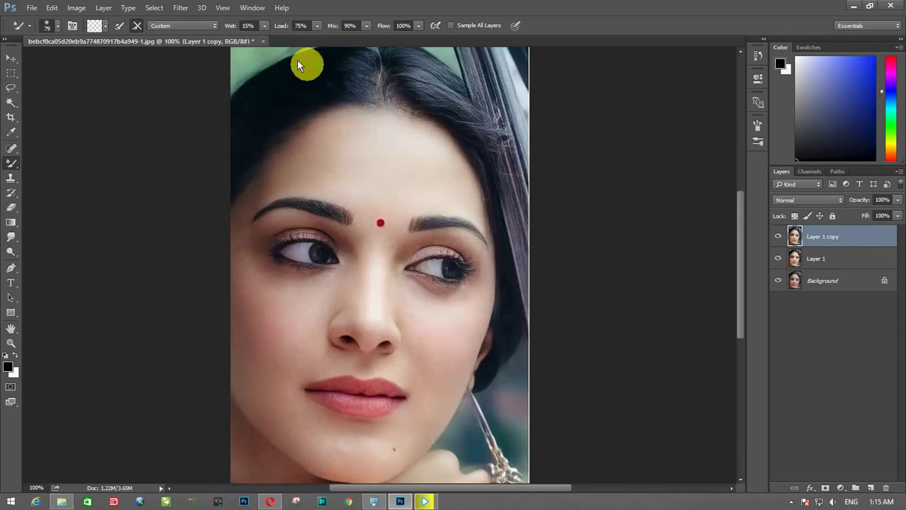
# Step: Apply High Pass to Layer 1 copy, blend it in Linear Light, and reselect Layer 1
pyautogui.click(183, 8)
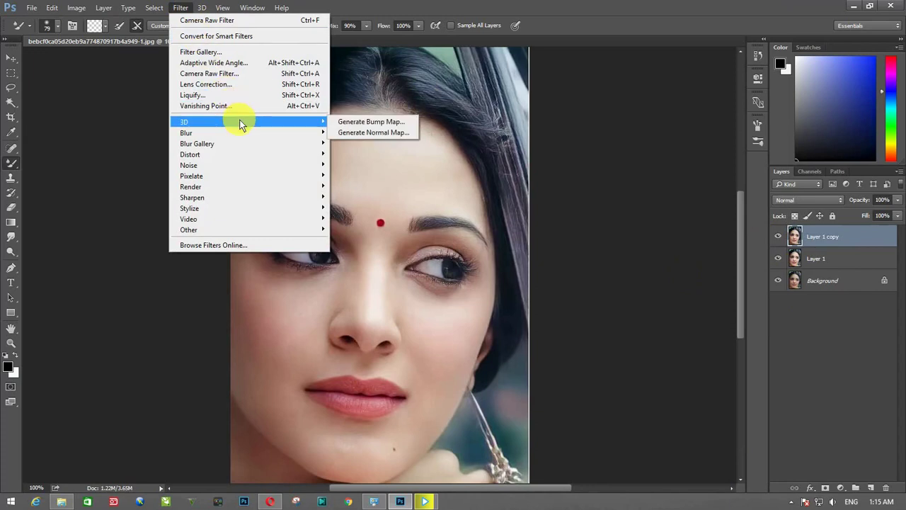
pyautogui.moveTo(212, 229)
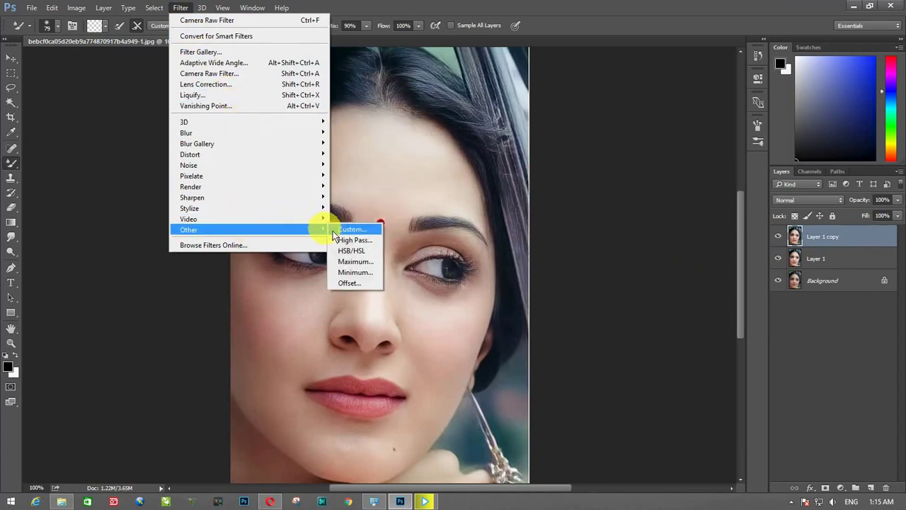
pyautogui.click(342, 238)
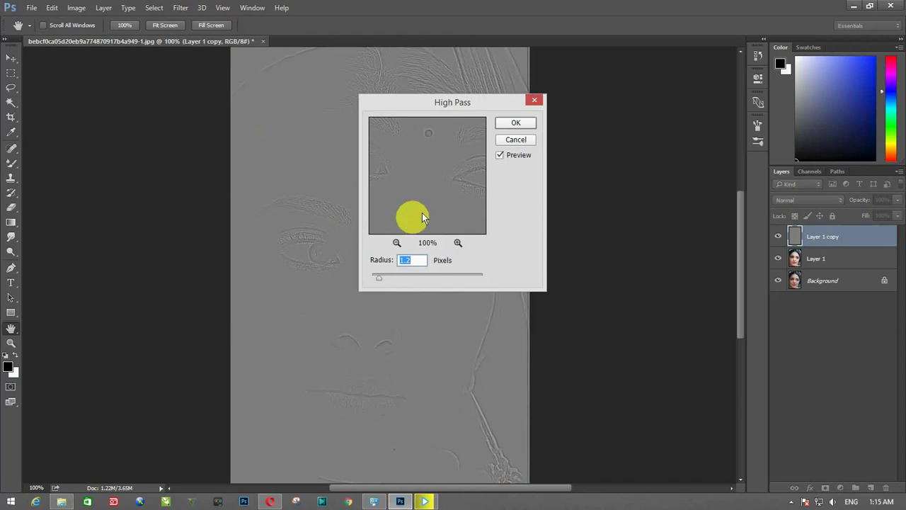
pyautogui.click(506, 121)
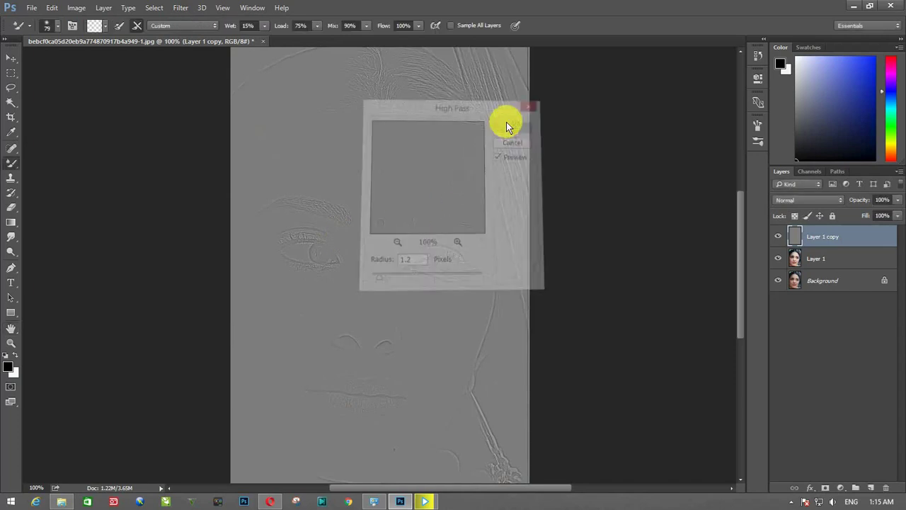
pyautogui.click(810, 201)
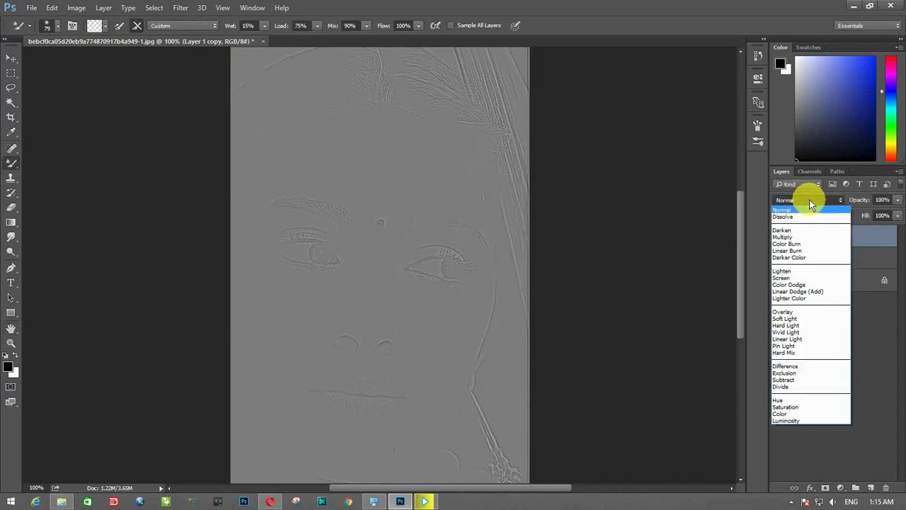
pyautogui.click(821, 338)
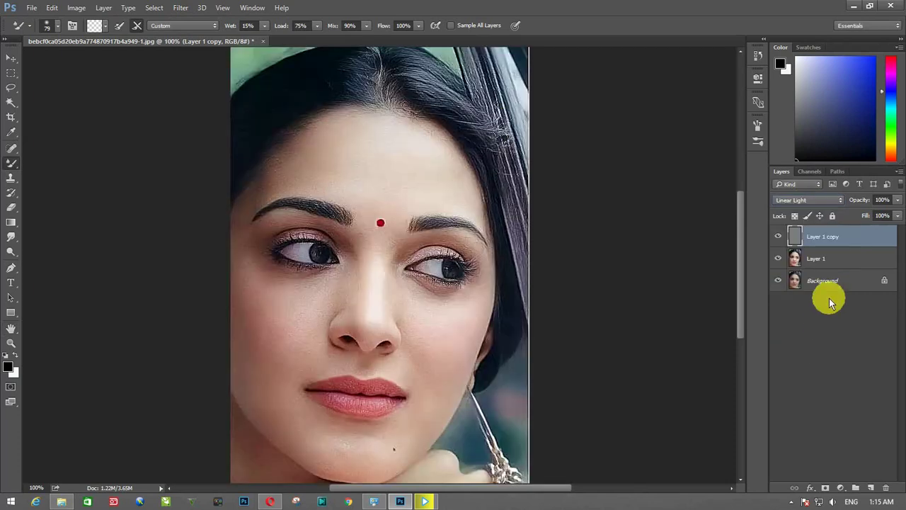
pyautogui.click(830, 258)
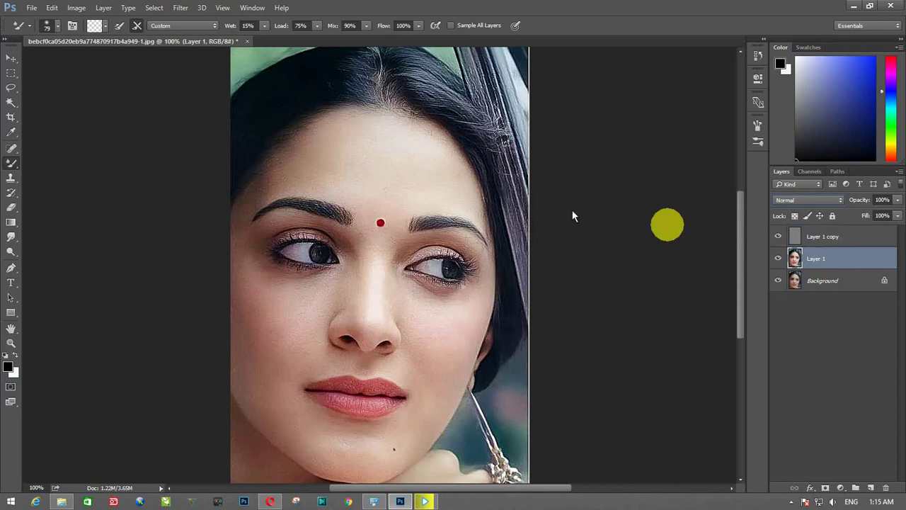
# Step: Apply a 1.9-pixel Gaussian Blur to Layer 1
pyautogui.click(181, 8)
pyautogui.moveTo(213, 132)
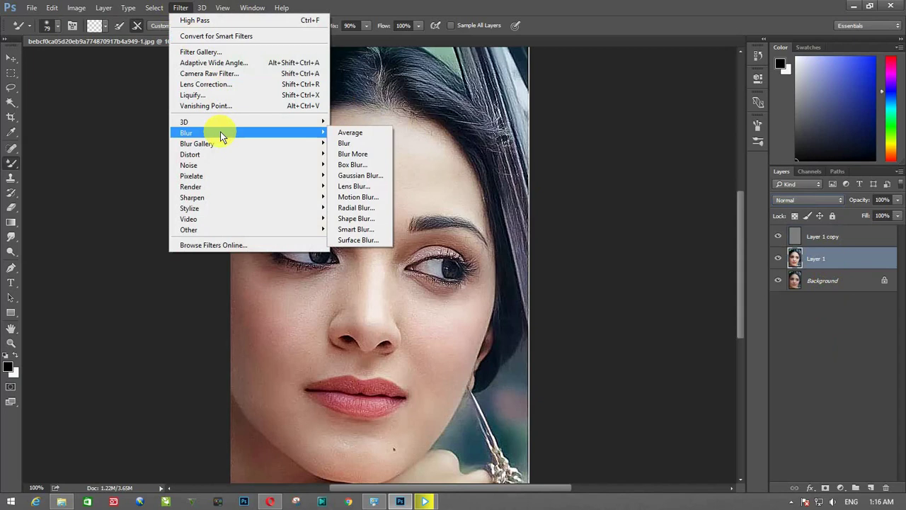
pyautogui.click(373, 176)
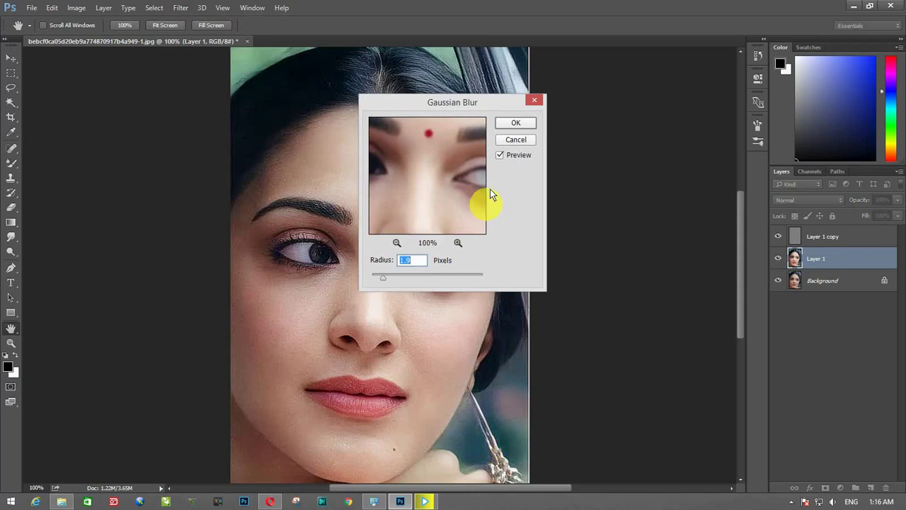
pyautogui.click(522, 123)
pyautogui.press('b')
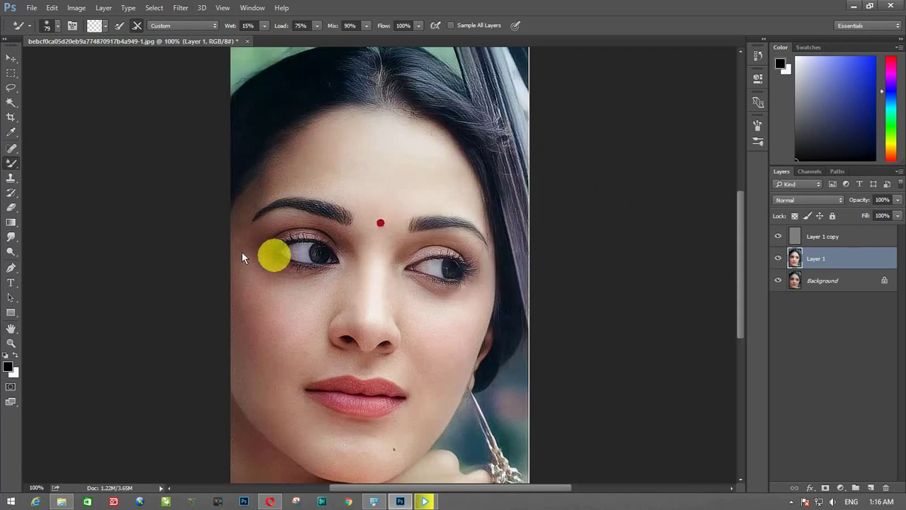
# Step: Switch to the Mixer Brush and zoom in on the skin
pyautogui.rightClick(14, 165)
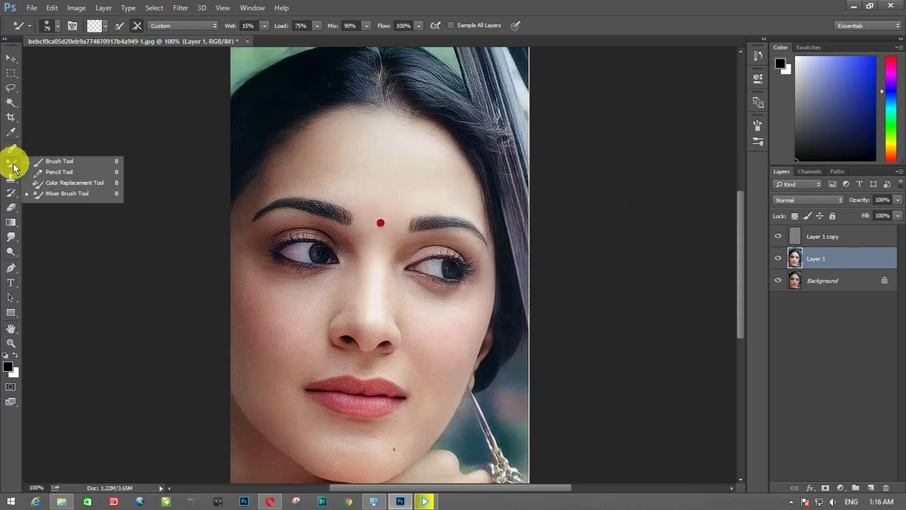
pyautogui.click(106, 196)
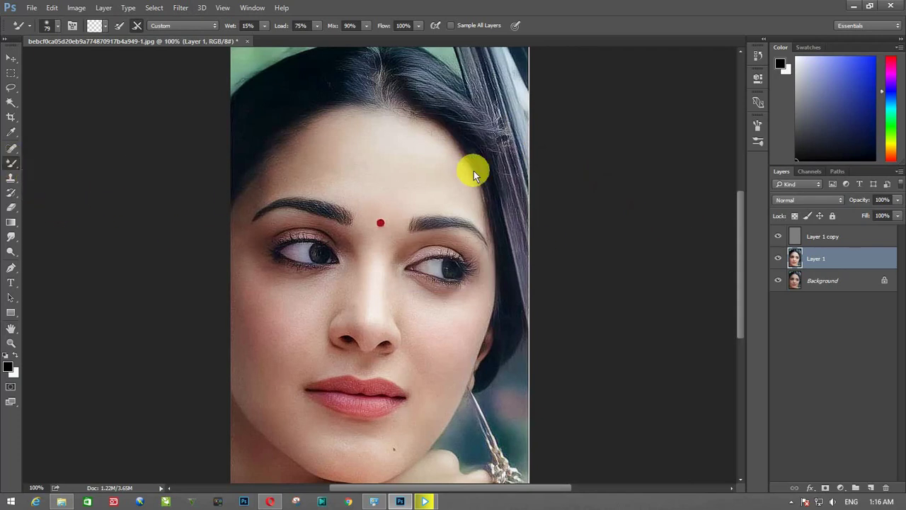
pyautogui.hotkey('ctrl', '+')
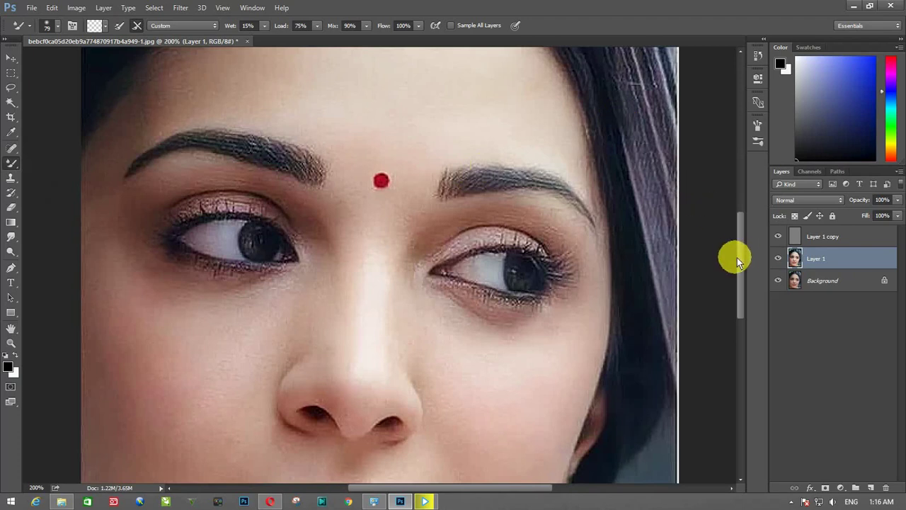
pyautogui.moveTo(740, 260); pyautogui.dragTo(737, 222)
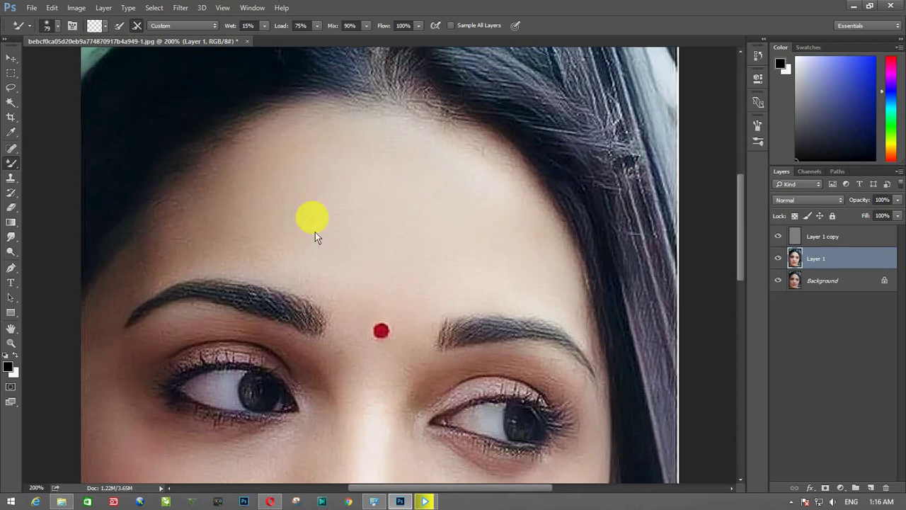
# Step: Set the Mixer Brush to 105 px with Wet 22%, then zoom out
pyautogui.rightClick(365, 214)
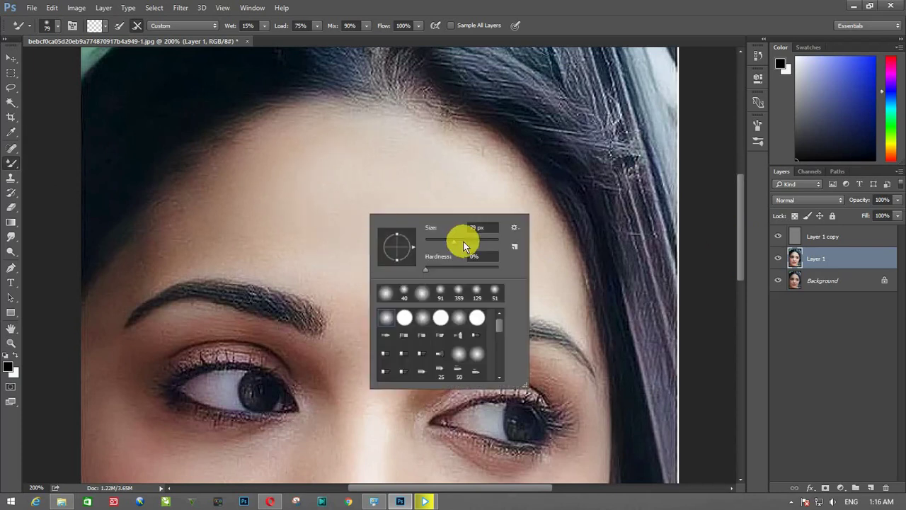
pyautogui.click(465, 246)
pyautogui.press('Return')
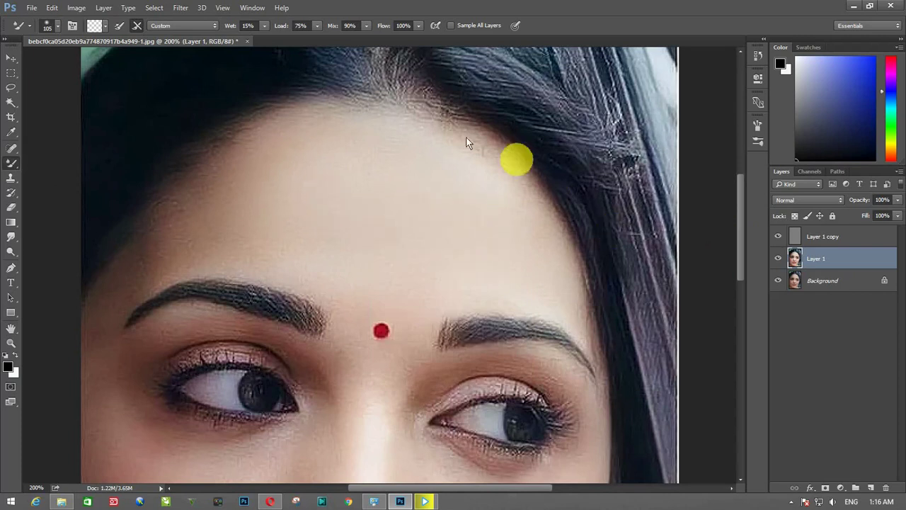
pyautogui.click(263, 26)
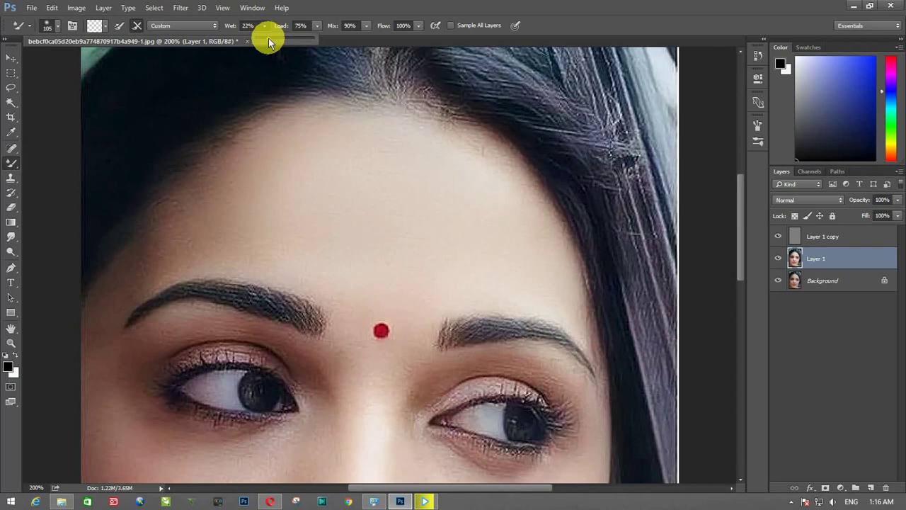
pyautogui.click(339, 212)
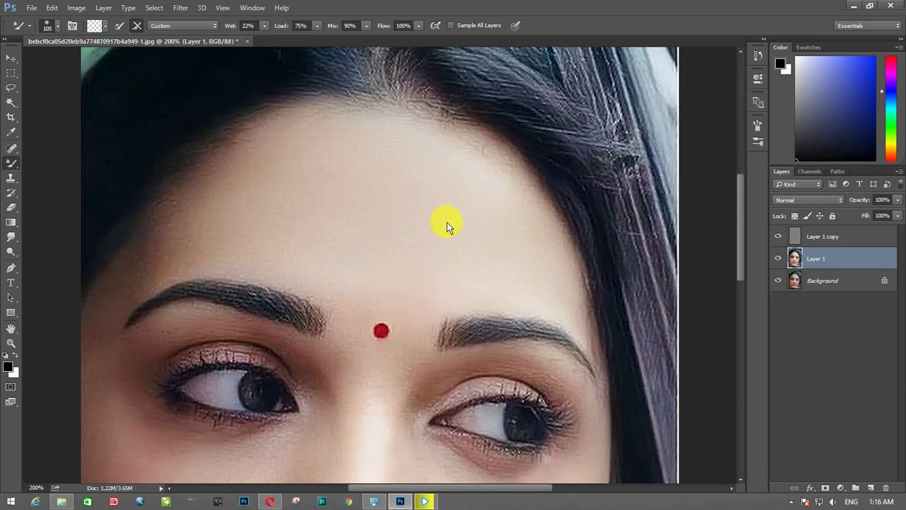
pyautogui.hotkey('ctrl', '-')
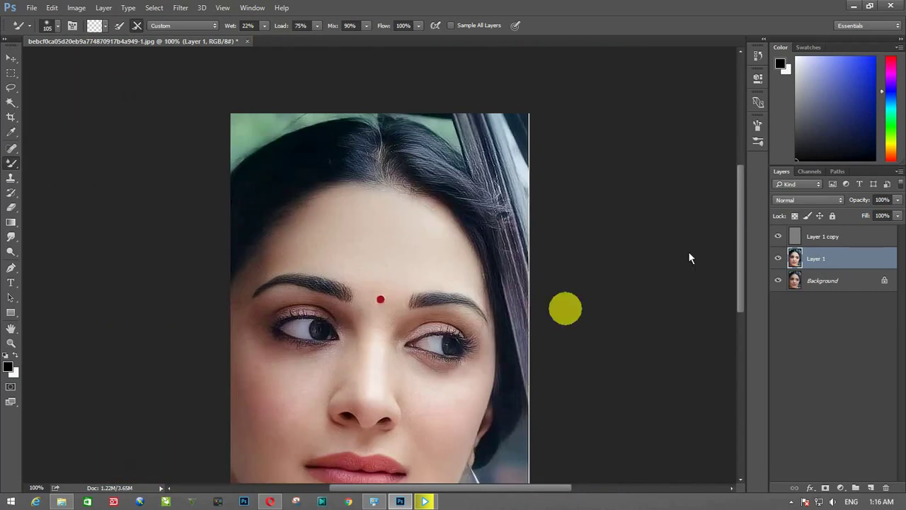
# Step: Check the face at 200% and full view, then select Layer 1 copy
pyautogui.moveTo(739, 231); pyautogui.dragTo(735, 254)
pyautogui.hotkey('ctrl', '+')
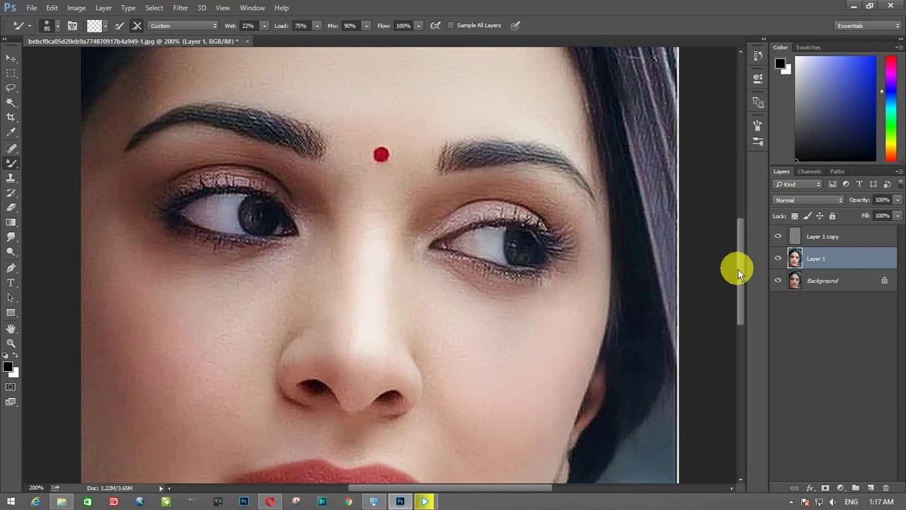
pyautogui.moveTo(741, 262); pyautogui.dragTo(739, 287)
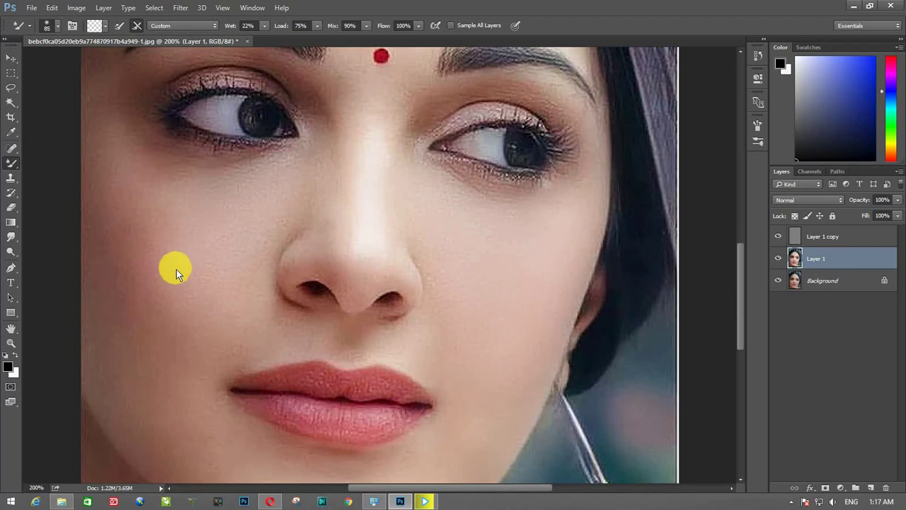
pyautogui.hotkey('ctrl', '-')
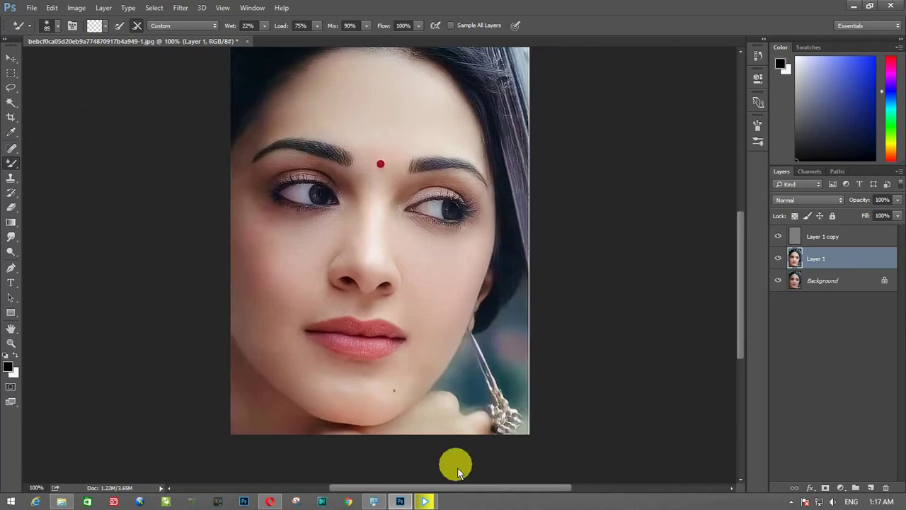
pyautogui.hotkey('ctrl', '+')
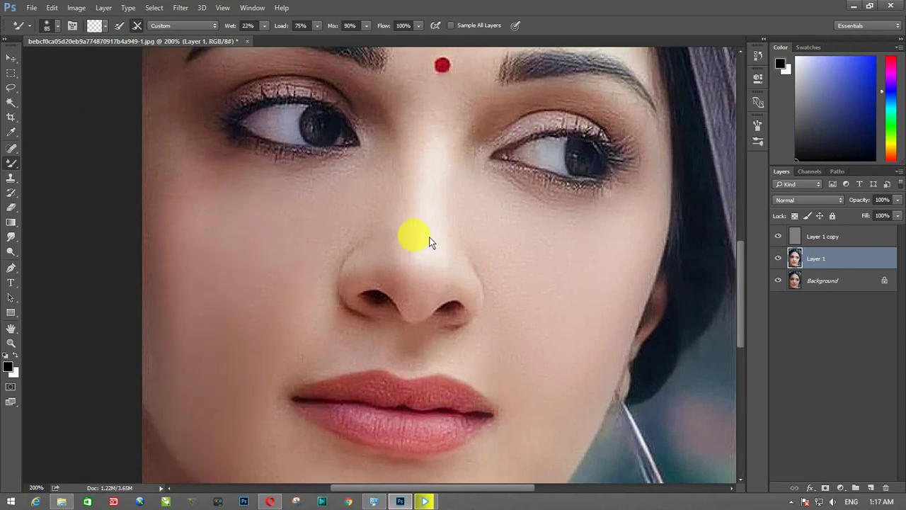
pyautogui.click(820, 237)
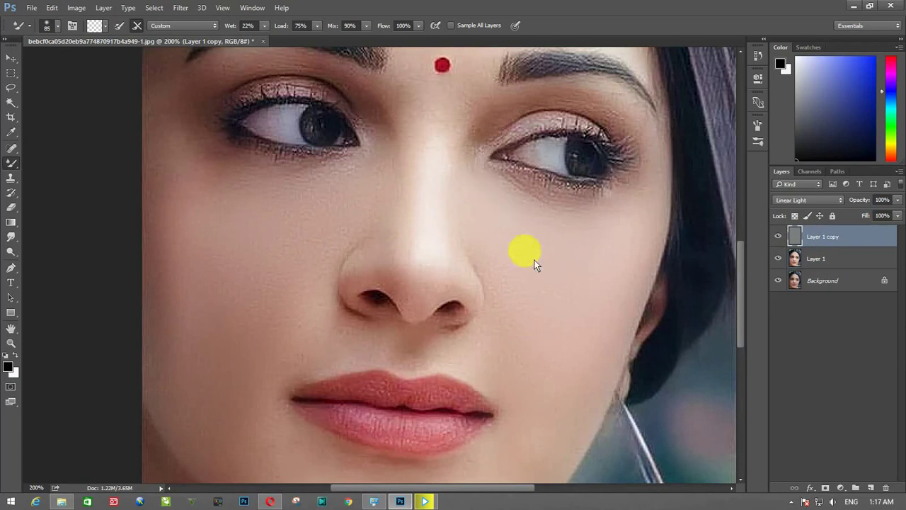
# Step: Resize the Mixer Brush to 40 px, then to 60 px
pyautogui.rightClick(580, 336)
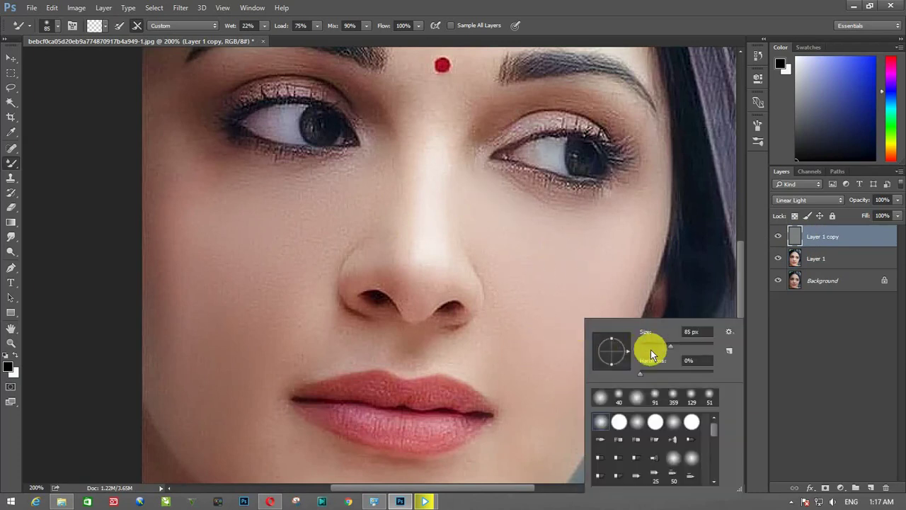
pyautogui.write('40')
pyautogui.press('Return')
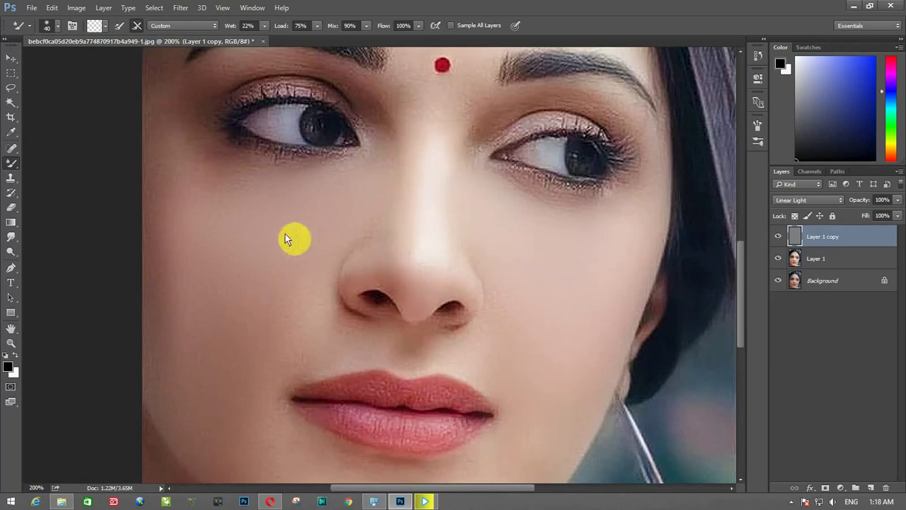
pyautogui.rightClick(293, 317)
pyautogui.click(370, 344)
# Step: Brush over the forehead, cheeks and eye area, checking at different zoom levels
pyautogui.hotkey('ctrl', '-')
pyautogui.scroll(2, 743, 264)
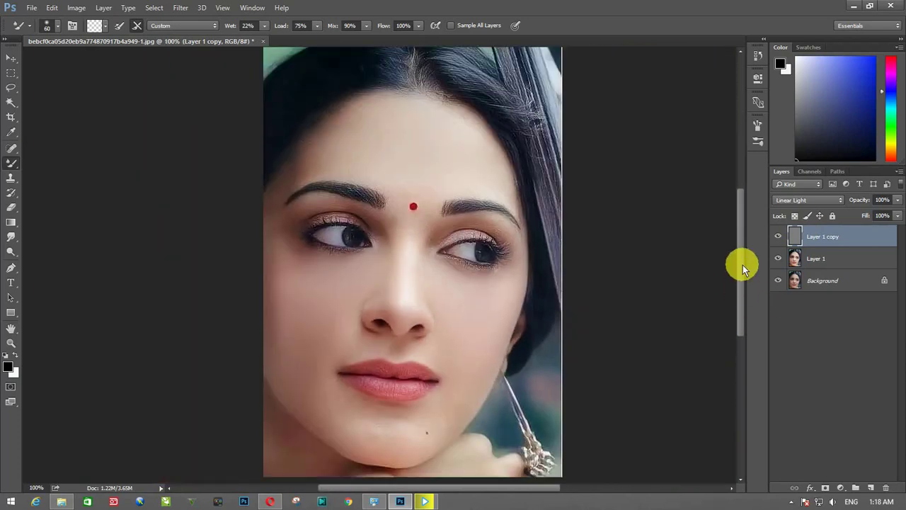
pyautogui.hotkey('ctrl', '+')
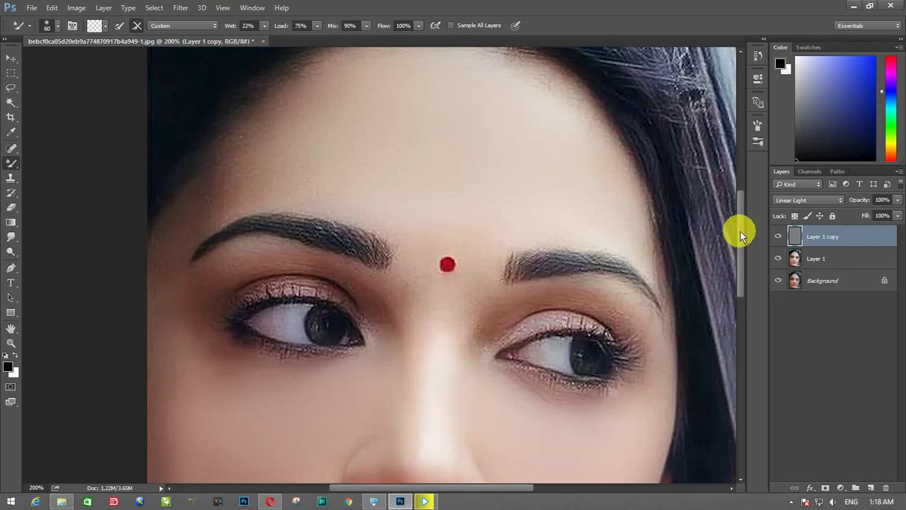
pyautogui.scroll(1, 742, 243)
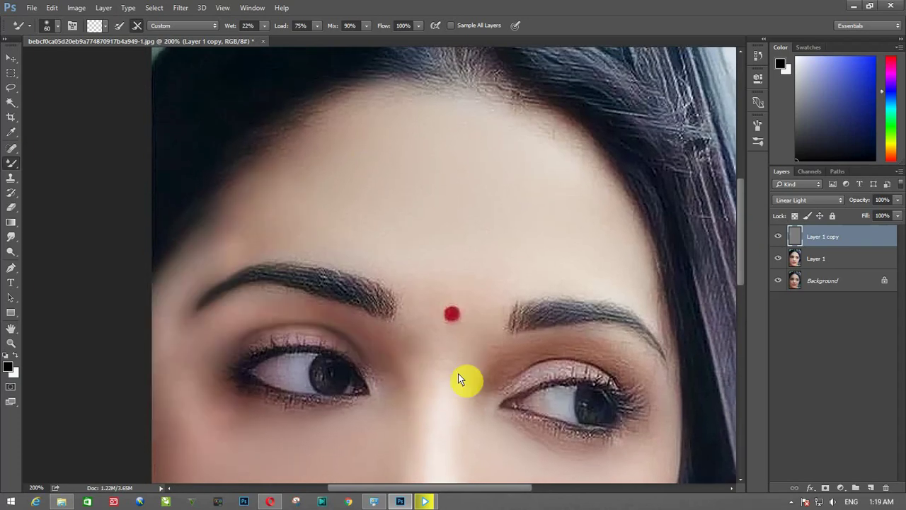
pyautogui.hotkey('ctrl', '-')
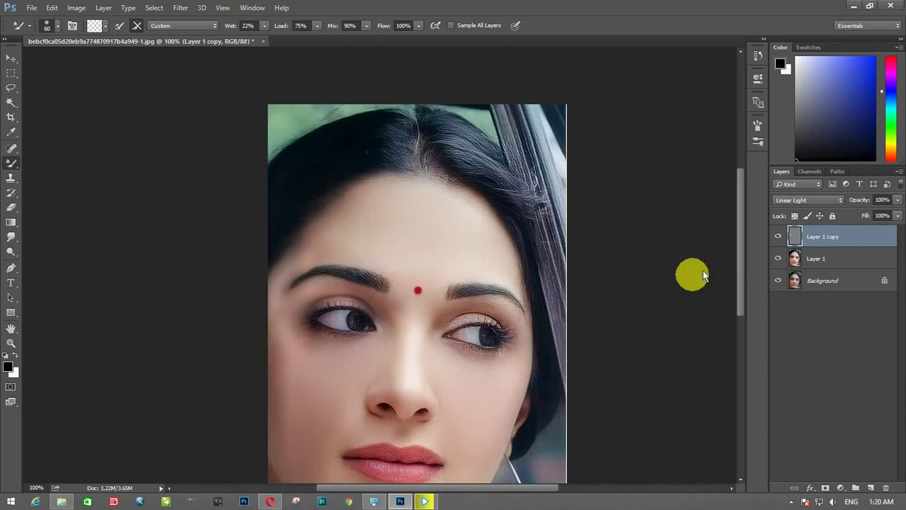
pyautogui.moveTo(740, 235); pyautogui.dragTo(737, 274)
pyautogui.hotkey('ctrl', '-')
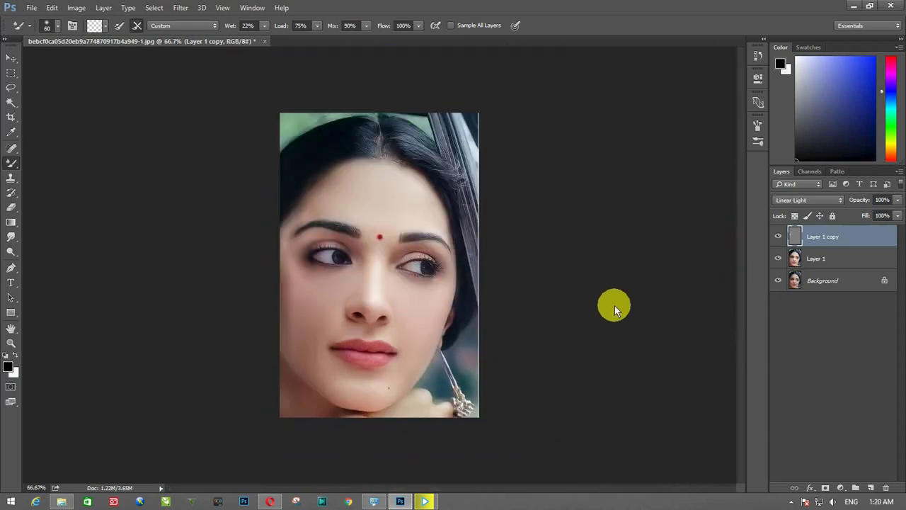
pyautogui.hotkey('ctrl', '+')
pyautogui.hotkey('ctrl', '+')
pyautogui.hotkey('ctrl', '+')
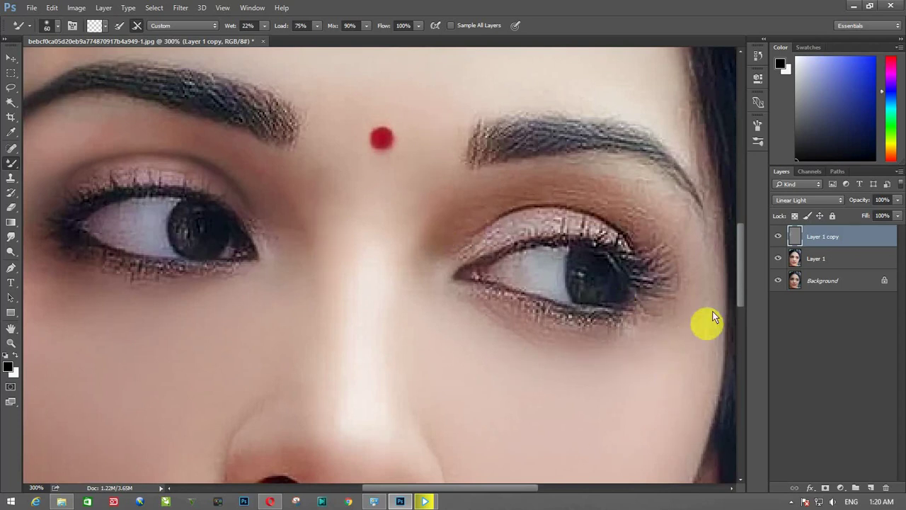
pyautogui.moveTo(736, 271); pyautogui.dragTo(736, 316)
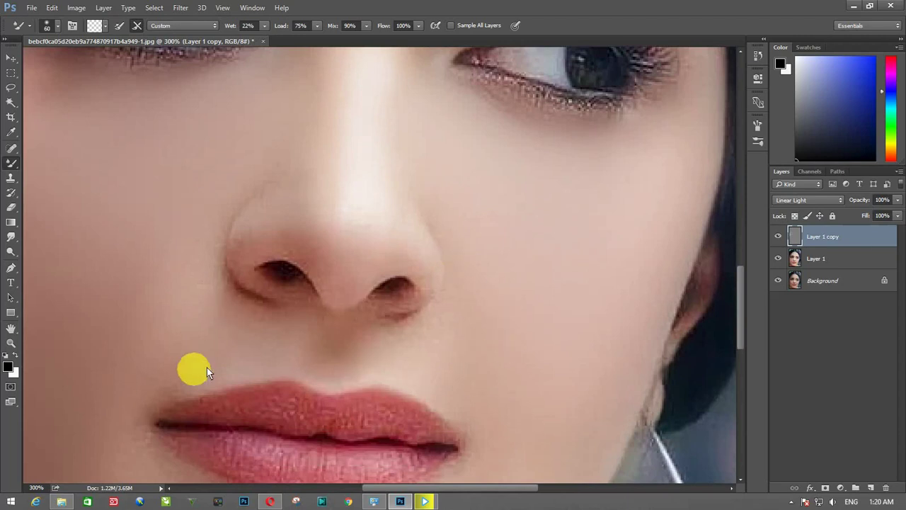
pyautogui.moveTo(736, 308); pyautogui.dragTo(736, 349)
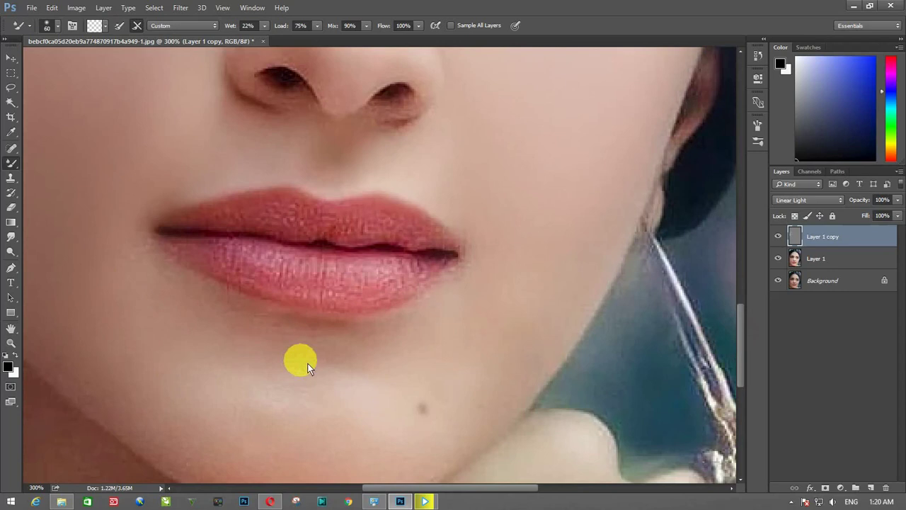
# Step: Shrink the Mixer Brush to 20 px, smooth the lower lip, and zoom out to review
pyautogui.rightClick(277, 333)
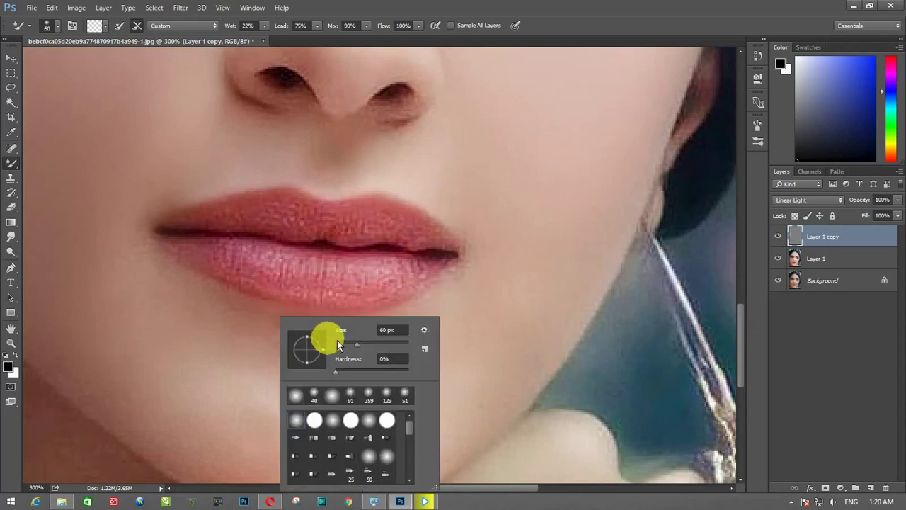
pyautogui.moveTo(347, 345); pyautogui.dragTo(339, 345)
pyautogui.click(221, 256)
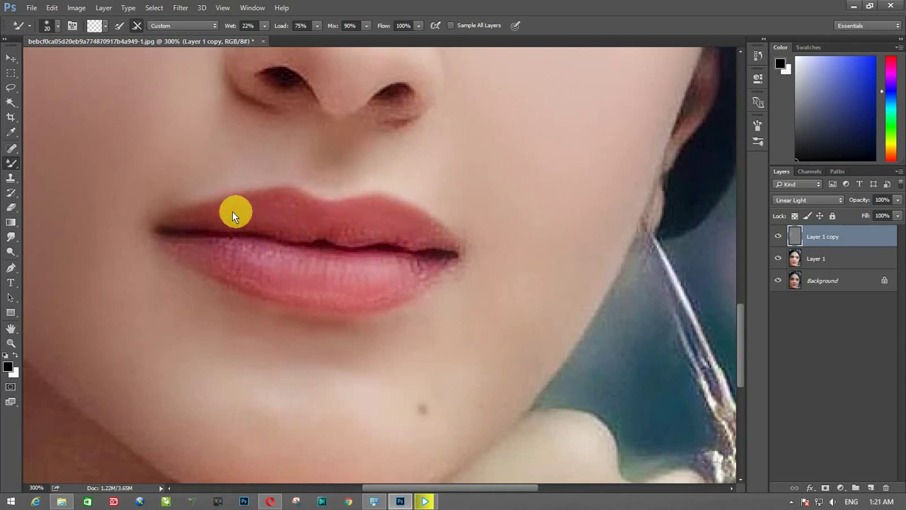
pyautogui.moveTo(203, 248)
pyautogui.mouseDown()
pyautogui.moveTo(384, 269)
pyautogui.moveTo(239, 259)
pyautogui.moveTo(283, 286)
pyautogui.mouseUp()
pyautogui.hotkey('ctrl', '-')
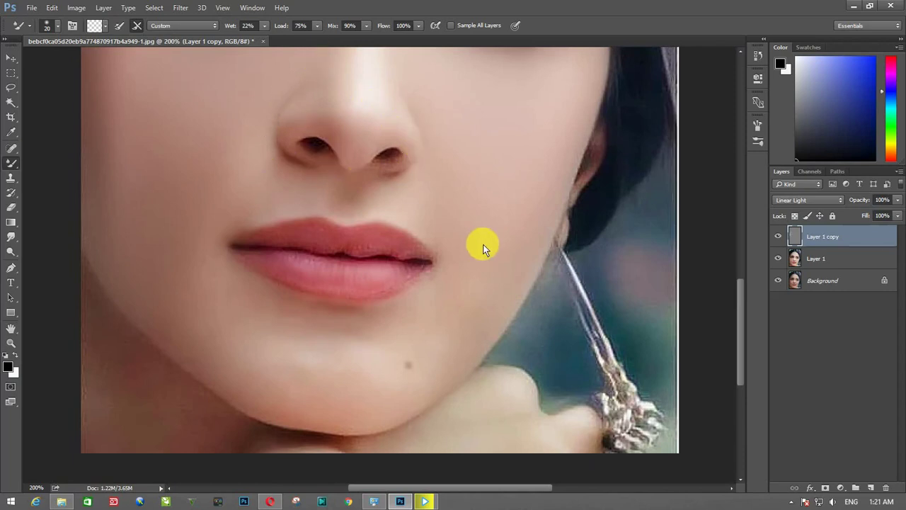
pyautogui.hotkey('ctrl', '-')
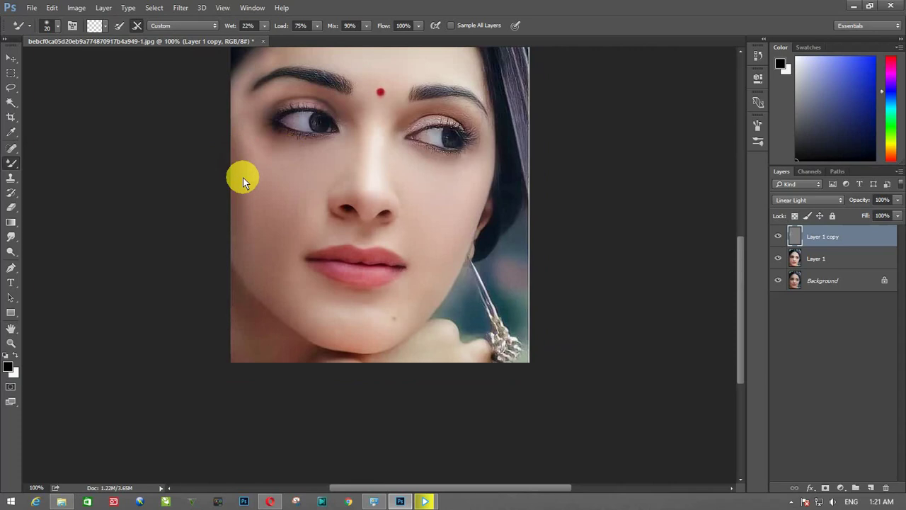
pyautogui.hotkey('ctrl', '-')
pyautogui.hotkey('ctrl', '+')
pyautogui.hotkey('ctrl', '+')
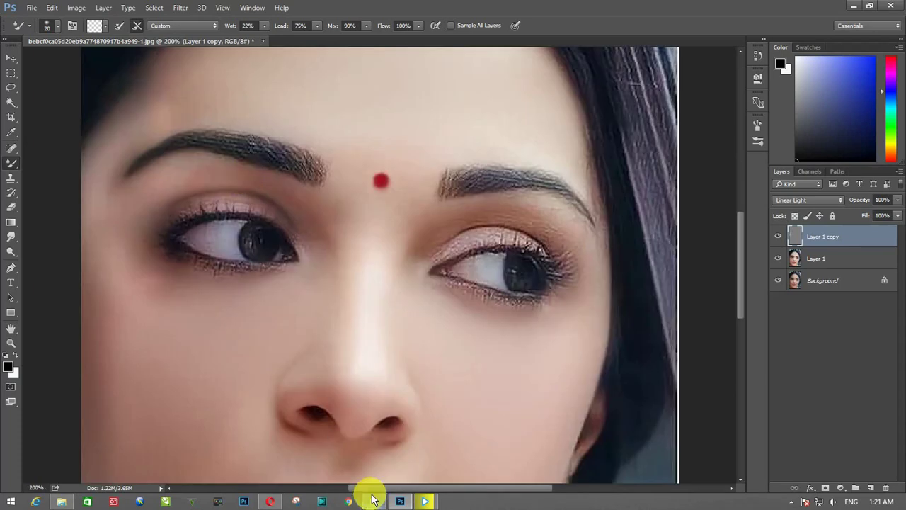
# Step: Shrink the Mixer Brush to 69 px and smooth the shading on the left cheek
pyautogui.moveTo(370, 488); pyautogui.dragTo(347, 487)
pyautogui.rightClick(267, 388)
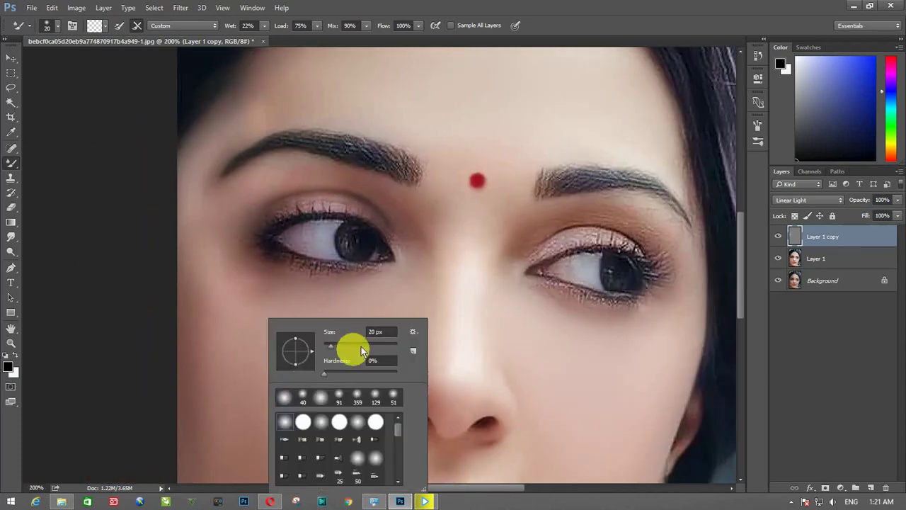
pyautogui.rightClick(263, 359)
pyautogui.moveTo(348, 345); pyautogui.dragTo(333, 344)
pyautogui.moveTo(211, 332)
pyautogui.mouseDown()
pyautogui.moveTo(238, 277)
pyautogui.moveTo(220, 259)
pyautogui.moveTo(205, 286)
pyautogui.mouseUp()
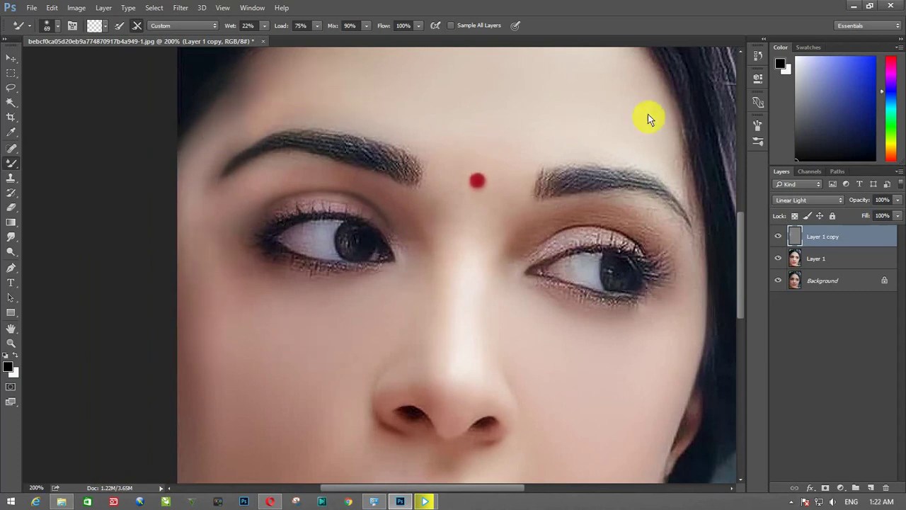
# Step: Reduce the brush to 41 px, then 32 px, and zoom out to the whole face
pyautogui.rightClick(615, 344)
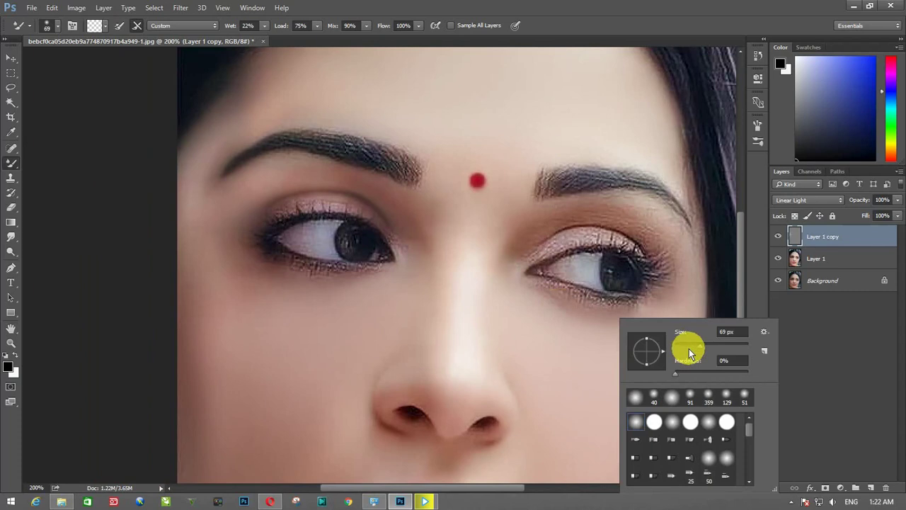
pyautogui.moveTo(688, 333); pyautogui.dragTo(676, 333)
pyautogui.click(604, 221)
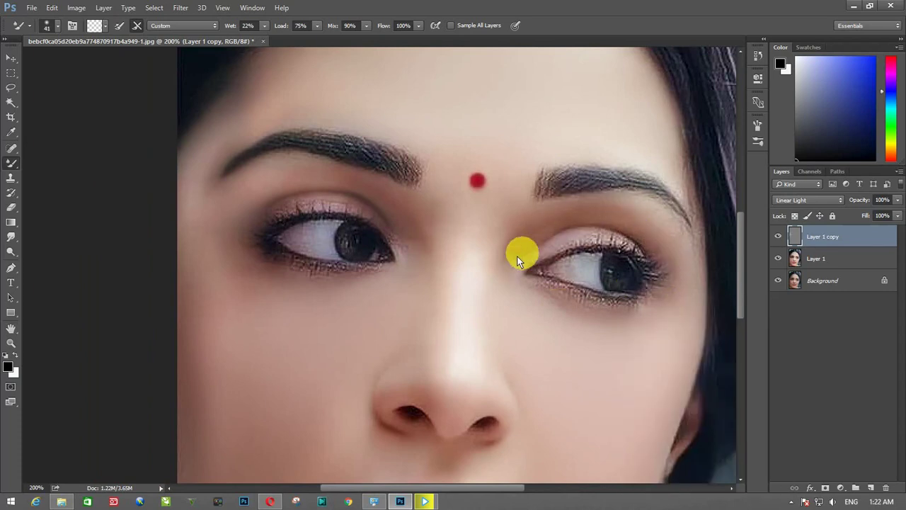
pyautogui.rightClick(541, 309)
pyautogui.moveTo(614, 337); pyautogui.dragTo(610, 337)
pyautogui.click(537, 309)
pyautogui.hotkey('ctrl', '-')
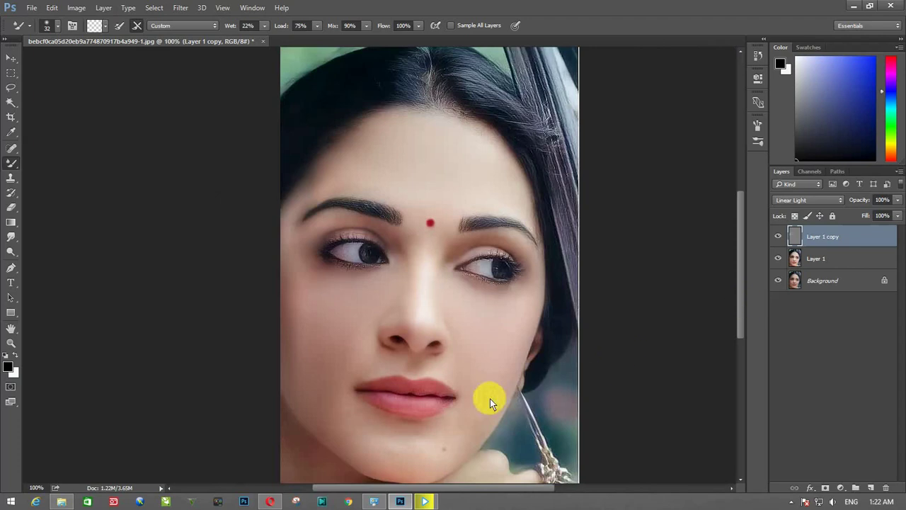
# Step: Zoom in on the lips and smooth the lower lip's texture
pyautogui.hotkey('ctrl', '-')
pyautogui.hotkey('ctrl', '+')
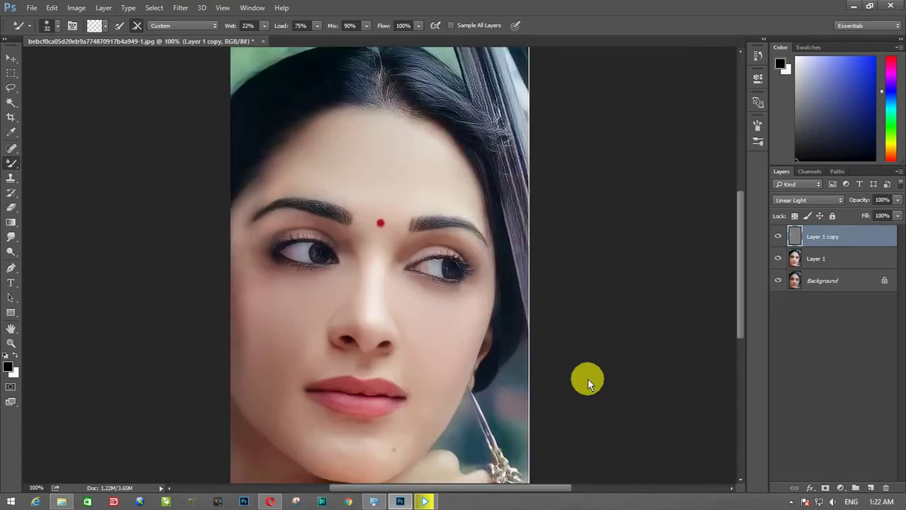
pyautogui.hotkey('ctrl', '+')
pyautogui.moveTo(738, 247)
pyautogui.mouseDown()
pyautogui.moveTo(738, 286)
pyautogui.moveTo(649, 310)
pyautogui.mouseUp()
pyautogui.hotkey('ctrl', '-')
pyautogui.hotkey('ctrl', '+')
pyautogui.hotkey('ctrl', '+')
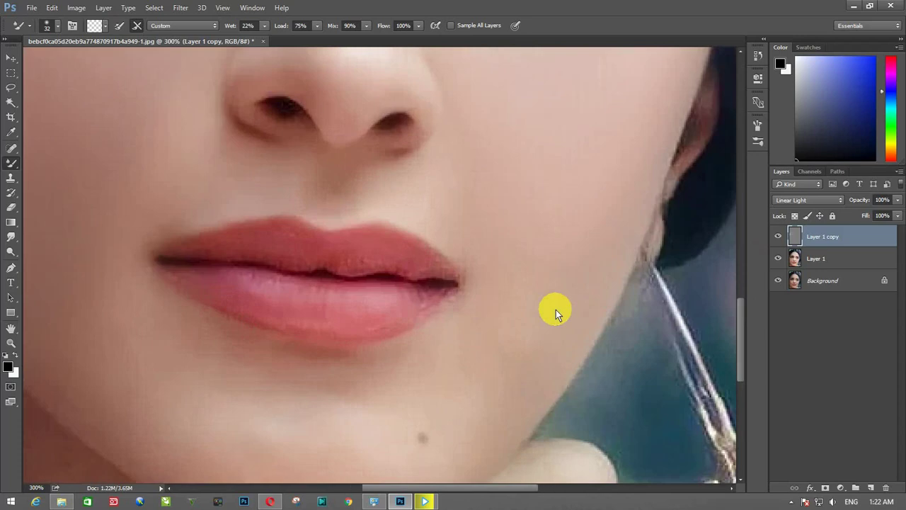
pyautogui.hotkey('ctrl', '+')
pyautogui.moveTo(237, 300)
pyautogui.mouseDown()
pyautogui.moveTo(345, 335)
pyautogui.moveTo(336, 362)
pyautogui.moveTo(397, 325)
pyautogui.moveTo(126, 285)
pyautogui.moveTo(165, 243)
pyautogui.moveTo(445, 269)
pyautogui.moveTo(336, 269)
pyautogui.mouseUp()
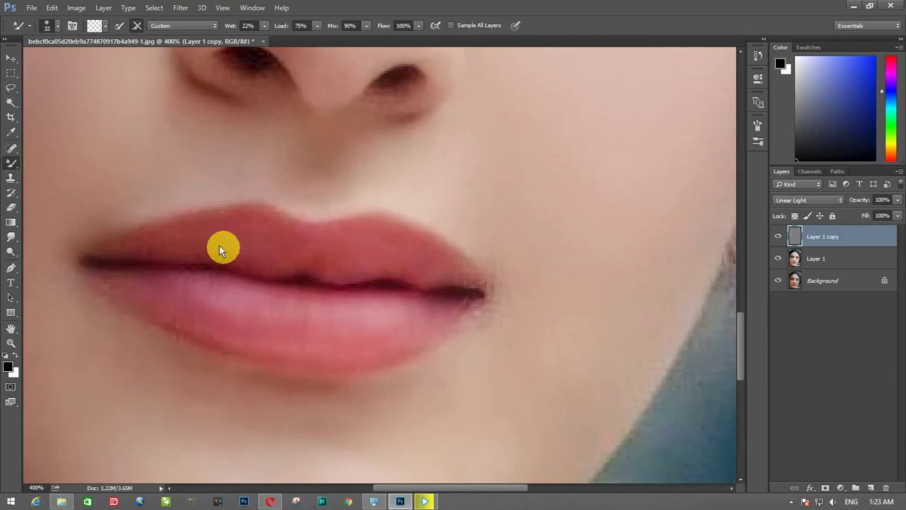
# Step: Smooth both upper and lower lips, then zoom out to fit the whole image
pyautogui.moveTo(217, 224)
pyautogui.mouseDown()
pyautogui.moveTo(357, 229)
pyautogui.moveTo(461, 274)
pyautogui.moveTo(181, 316)
pyautogui.moveTo(361, 320)
pyautogui.moveTo(501, 340)
pyautogui.moveTo(528, 236)
pyautogui.moveTo(429, 180)
pyautogui.moveTo(352, 378)
pyautogui.moveTo(263, 416)
pyautogui.moveTo(497, 330)
pyautogui.moveTo(638, 383)
pyautogui.mouseUp()
pyautogui.hotkey('ctrl', '-')
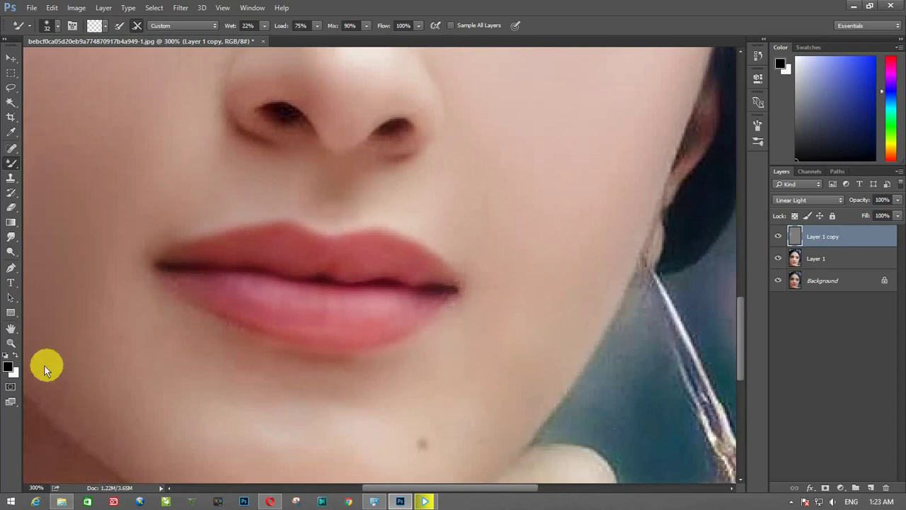
pyautogui.hotkey('ctrl', '-')
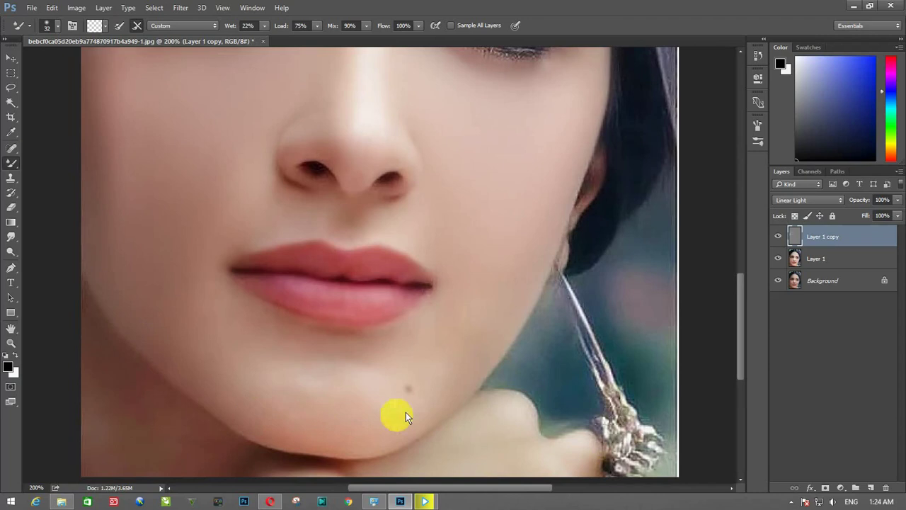
pyautogui.hotkey('ctrl', '-')
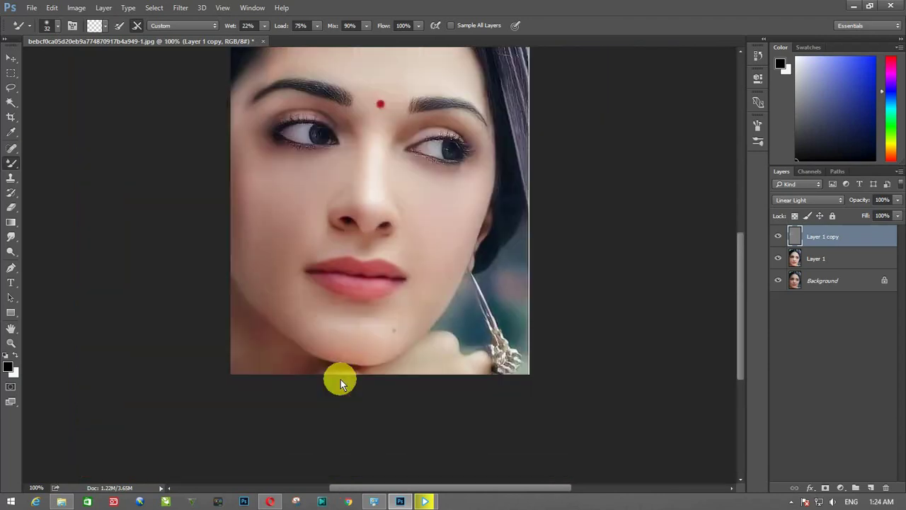
pyautogui.hotkey('ctrl', '-')
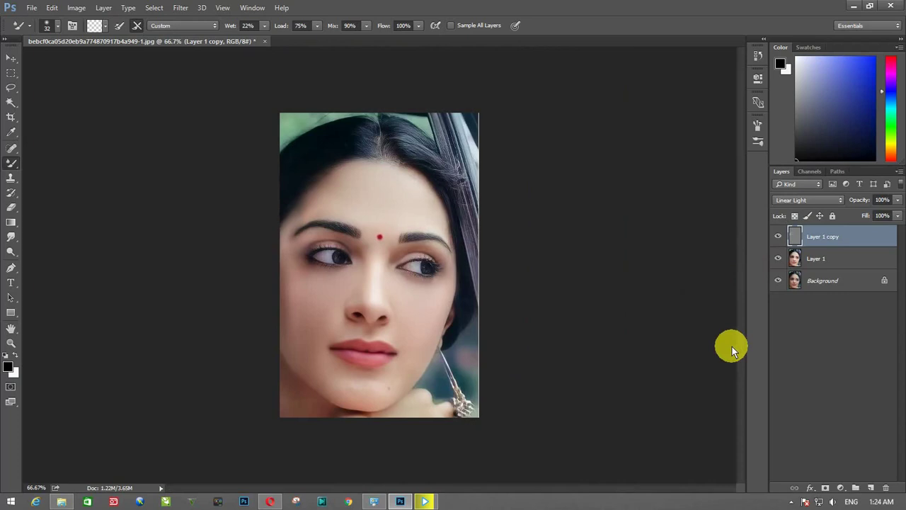
# Step: Merge Layer 1 copy down and add Selective Color: Reds Cyan -32, Magenta +16, Yellow +4, Black -17
pyautogui.hotkey('ctrl', 'e')
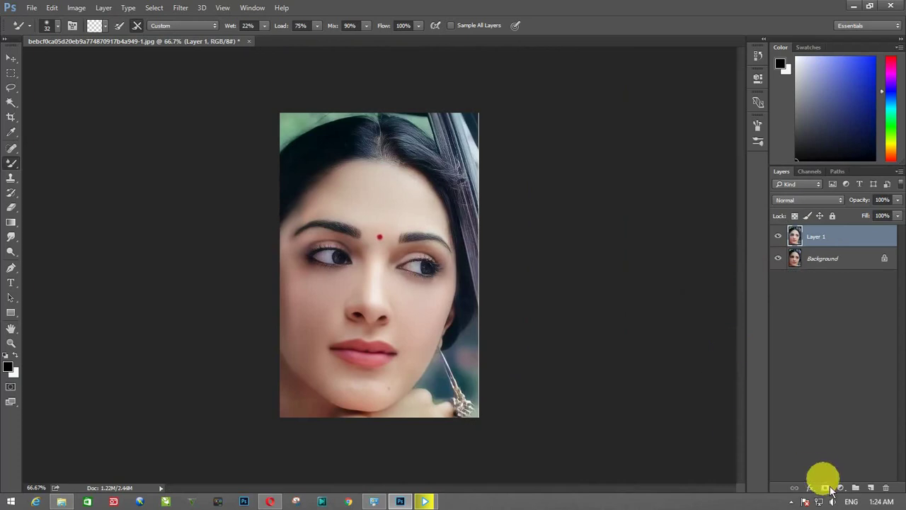
pyautogui.click(840, 488)
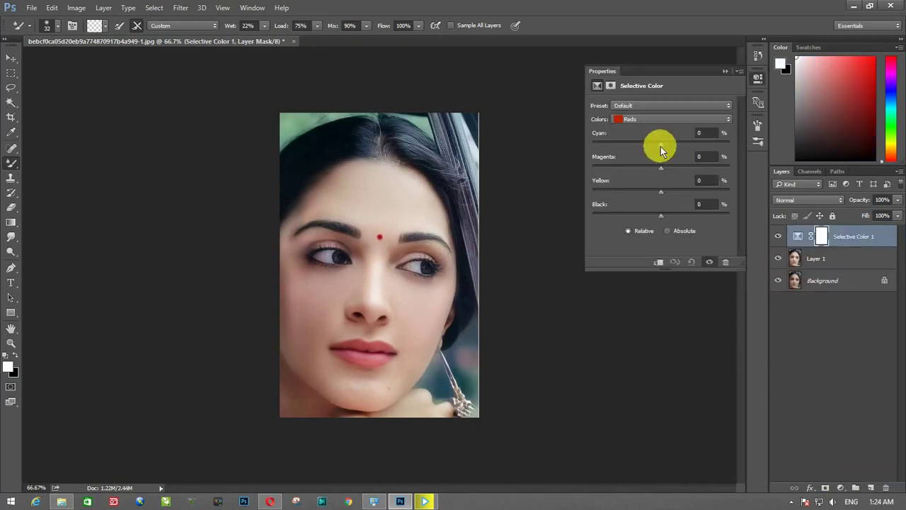
pyautogui.moveTo(660, 145)
pyautogui.mouseDown()
pyautogui.moveTo(681, 141)
pyautogui.moveTo(637, 142)
pyautogui.moveTo(677, 169)
pyautogui.mouseUp()
pyautogui.moveTo(637, 191)
pyautogui.mouseDown()
pyautogui.moveTo(663, 190)
pyautogui.moveTo(636, 212)
pyautogui.moveTo(649, 213)
pyautogui.mouseUp()
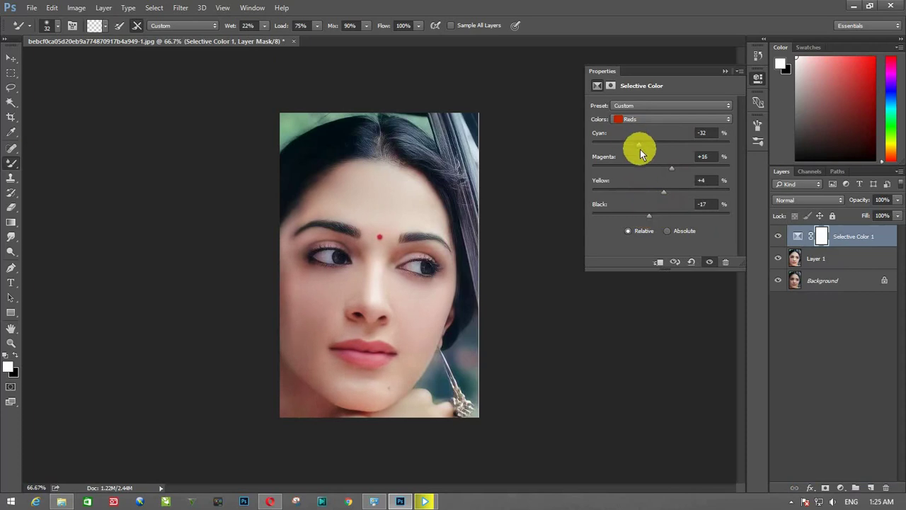
# Step: Set the Magentas Cyan to -35 in the Selective Color layer
pyautogui.click(665, 118)
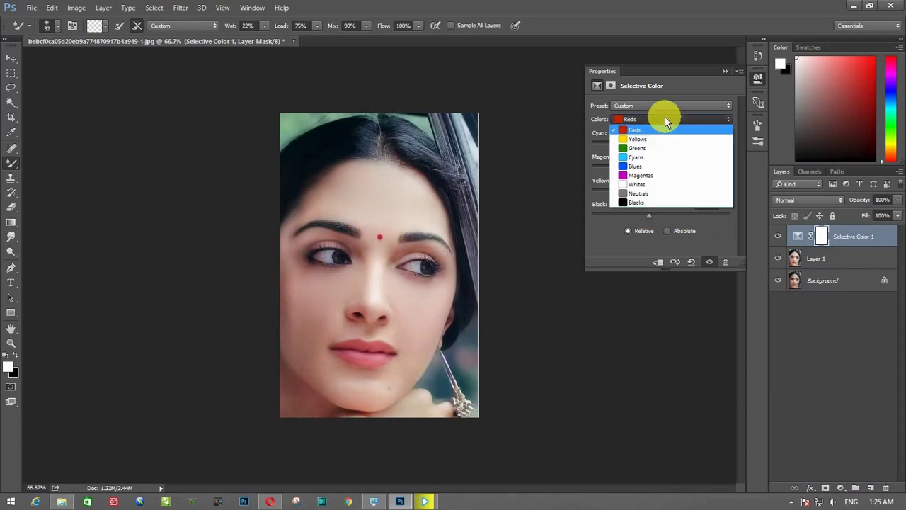
pyautogui.click(672, 175)
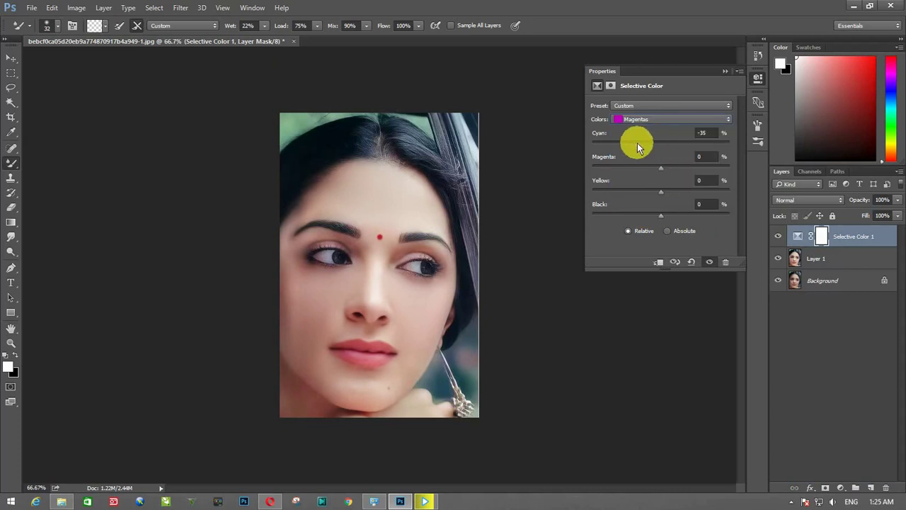
pyautogui.click(724, 71)
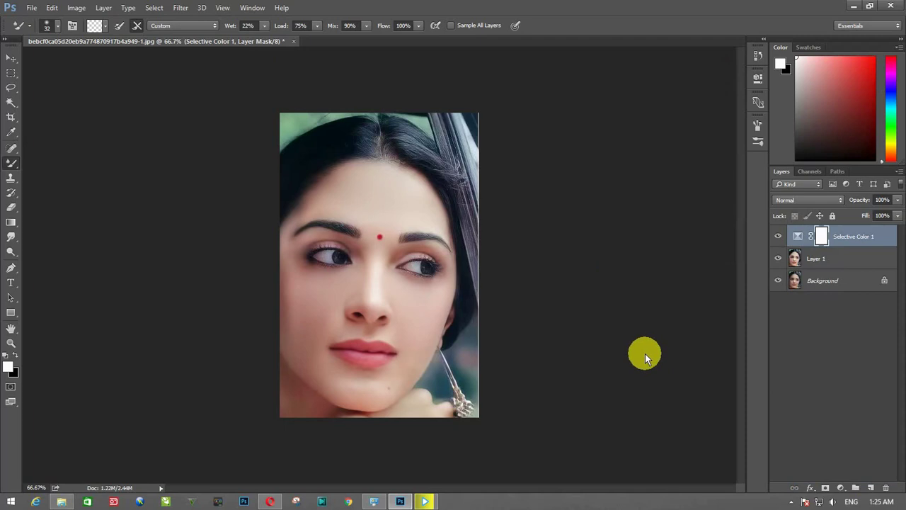
# Step: Delete the Selective Color layer and apply Camera Raw to Layer 1 with Exposure +0.15
pyautogui.hotkey('ctrl', 'shift', 'a')
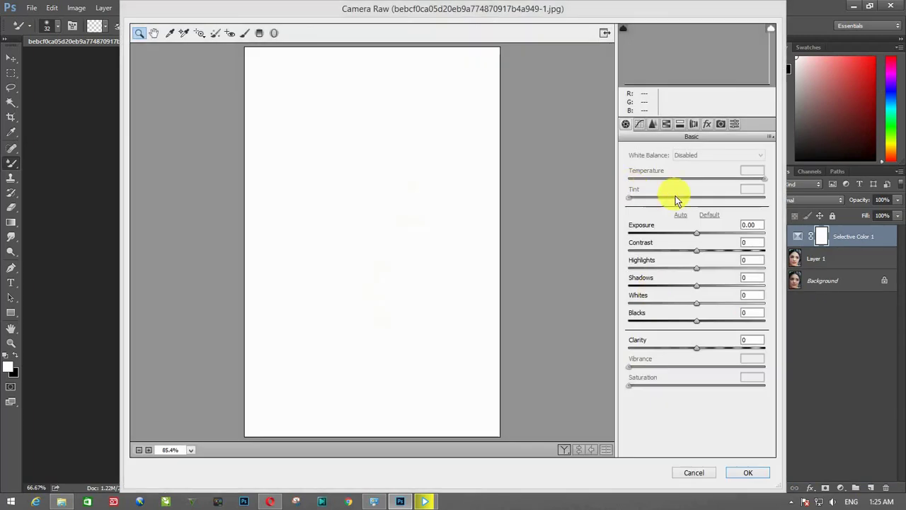
pyautogui.click(696, 473)
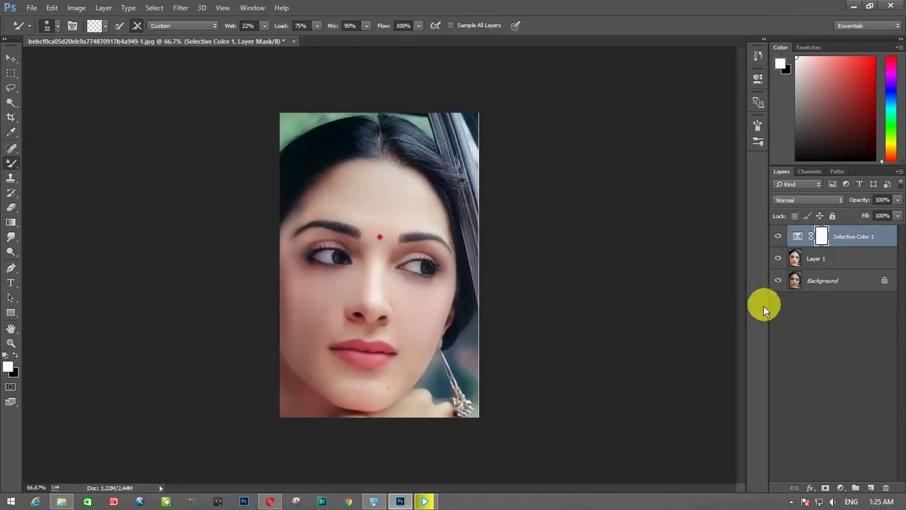
pyautogui.press('Delete')
pyautogui.hotkey('ctrl', 'shift', 'a')
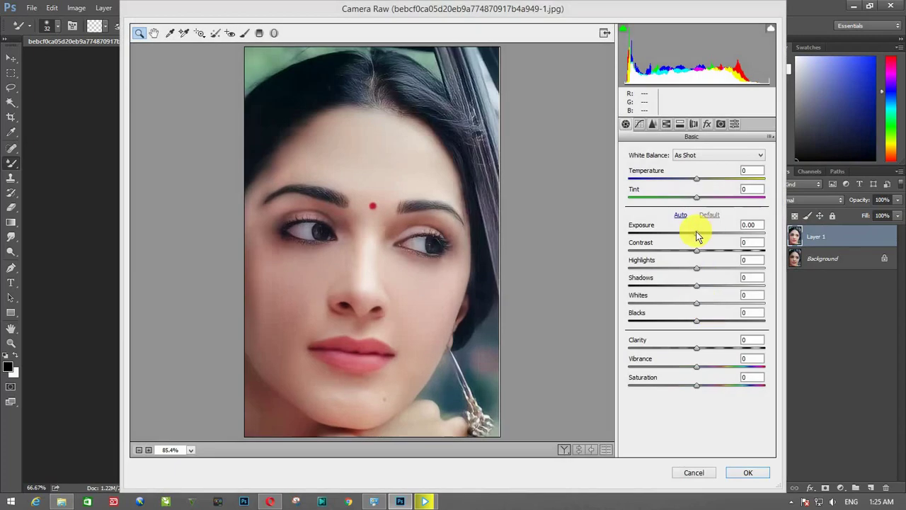
pyautogui.moveTo(698, 235); pyautogui.dragTo(699, 235)
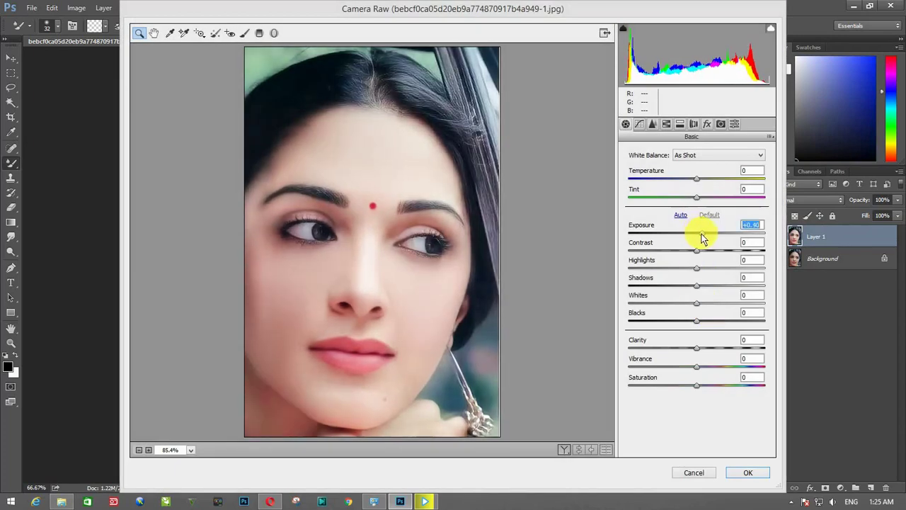
# Step: Shift the HSL hues (Reds -23, Purples +12, Yellows +16) and apply Camera Raw
pyautogui.click(680, 125)
pyautogui.click(631, 168)
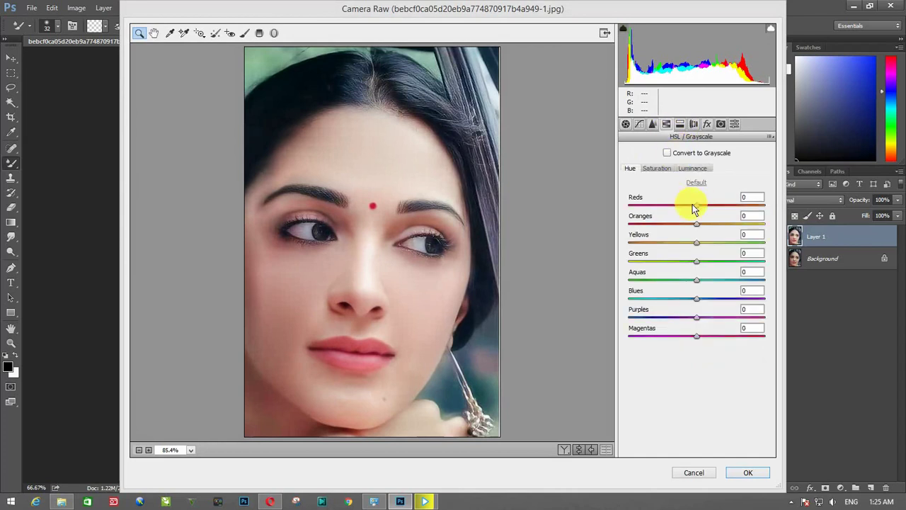
pyautogui.moveTo(693, 204)
pyautogui.mouseDown()
pyautogui.moveTo(709, 204)
pyautogui.moveTo(682, 204)
pyautogui.moveTo(682, 224)
pyautogui.mouseUp()
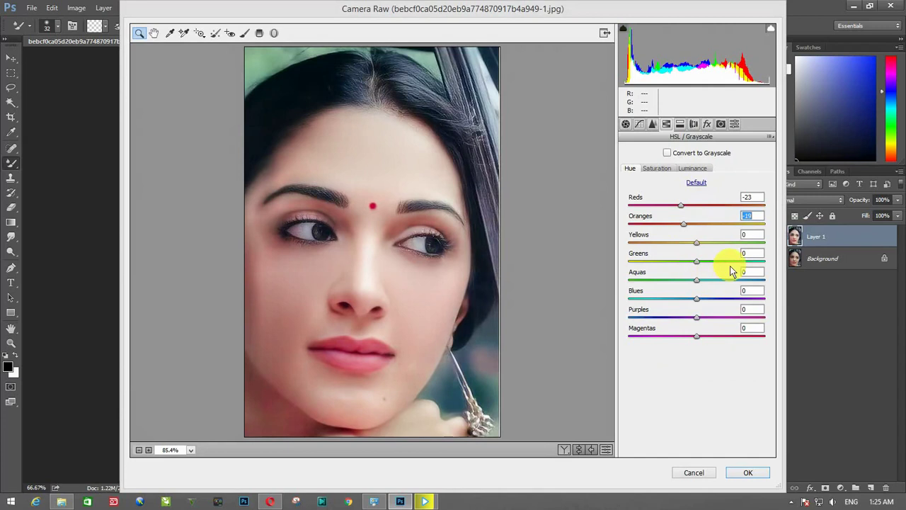
pyautogui.moveTo(698, 317)
pyautogui.mouseDown()
pyautogui.moveTo(707, 316)
pyautogui.moveTo(690, 317)
pyautogui.mouseUp()
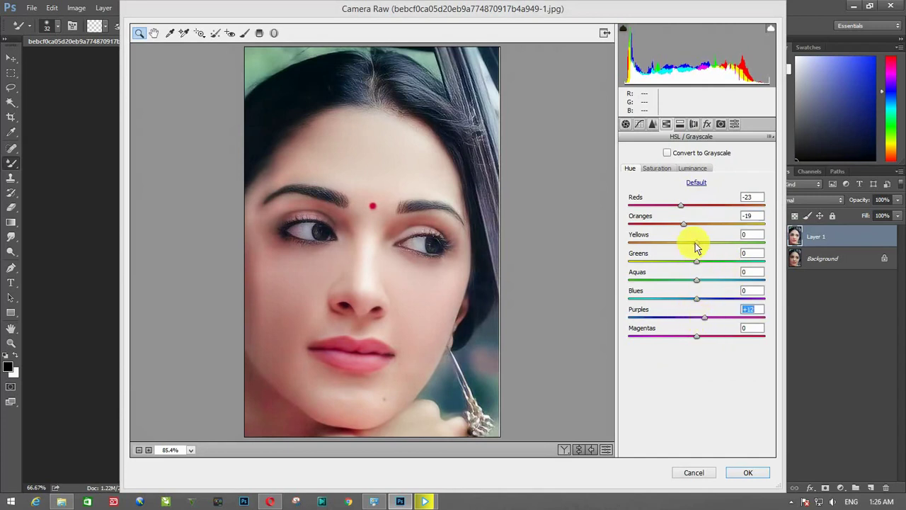
pyautogui.moveTo(696, 242); pyautogui.dragTo(708, 246)
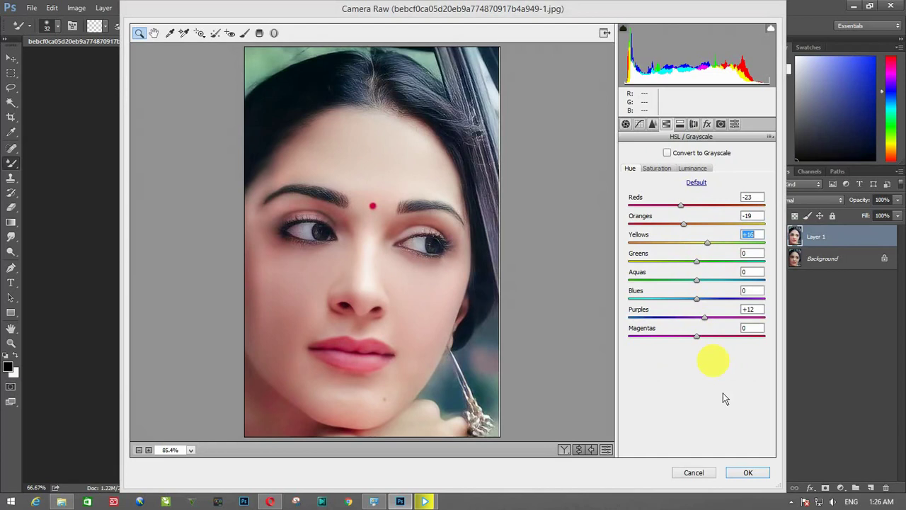
pyautogui.click(747, 472)
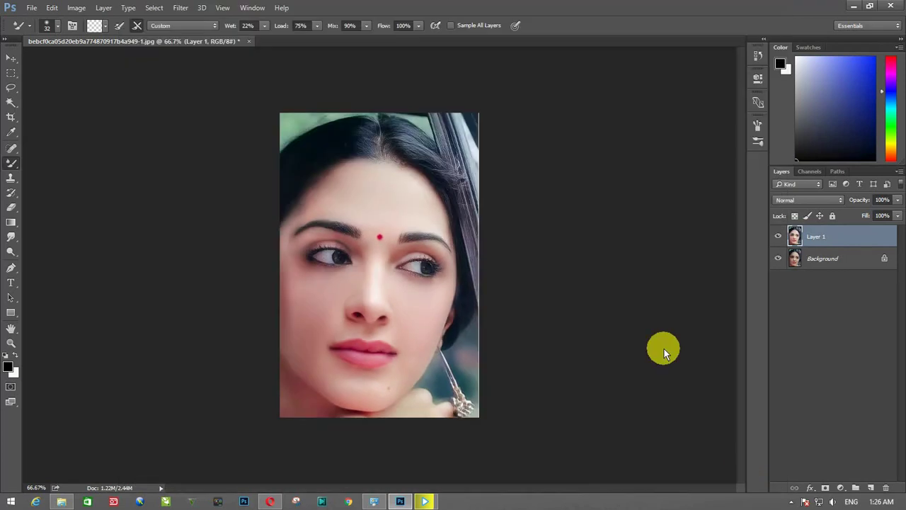
pyautogui.hotkey('ctrl', '+')
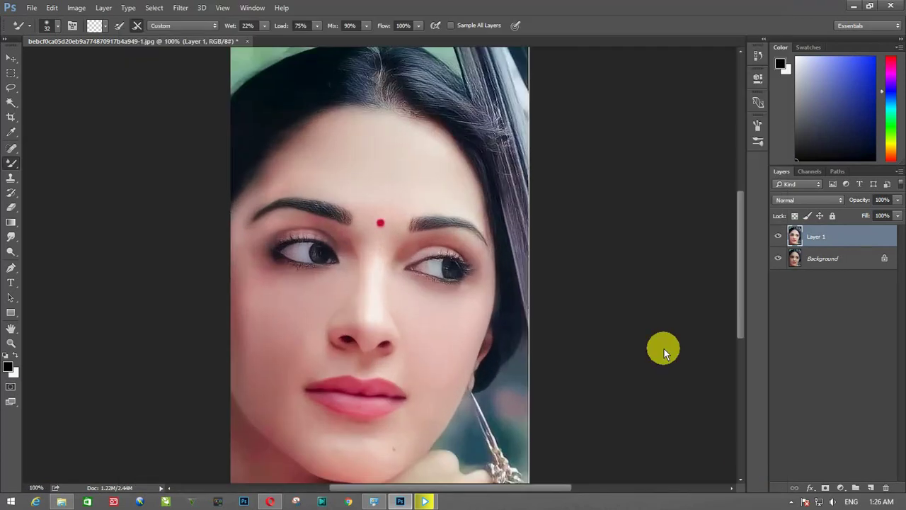
pyautogui.click(779, 236)
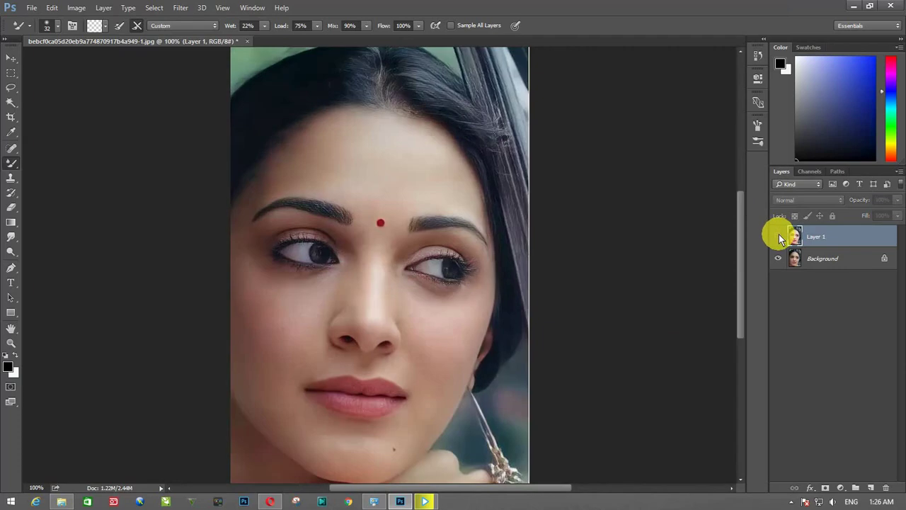
pyautogui.click(779, 236)
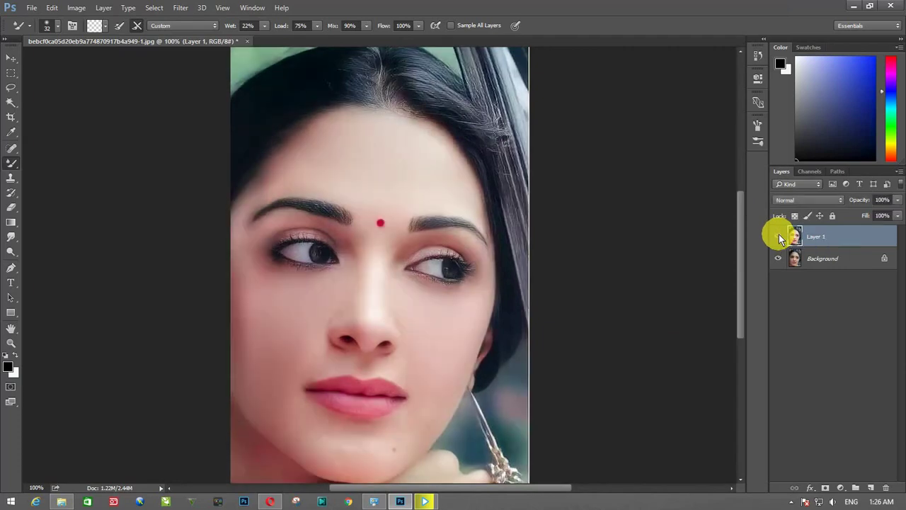
pyautogui.click(779, 236)
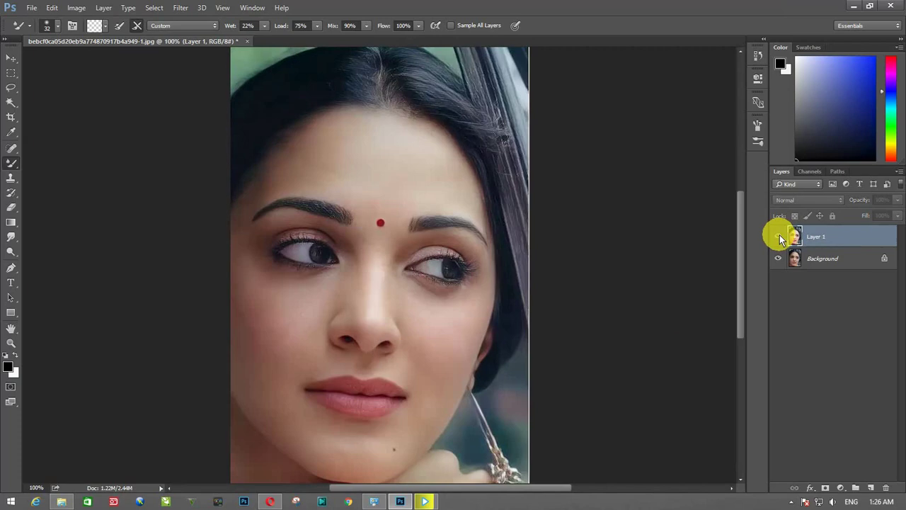
pyautogui.click(779, 236)
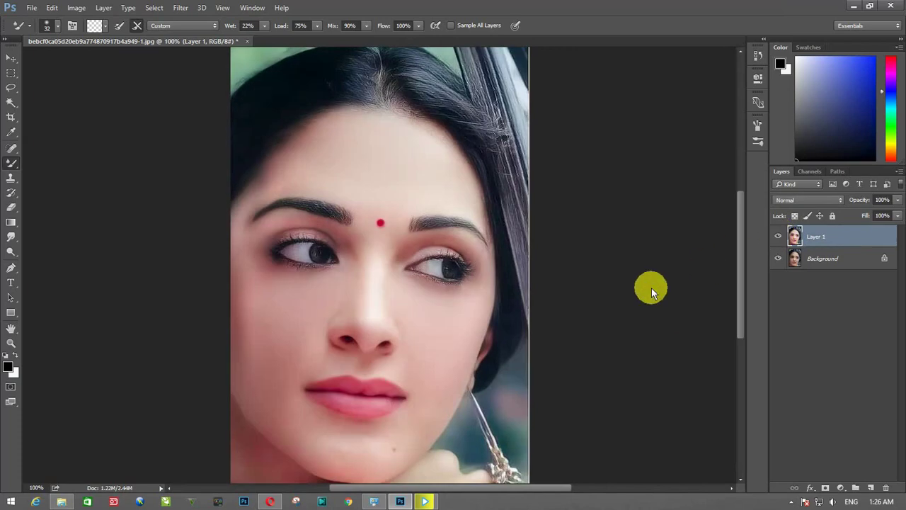